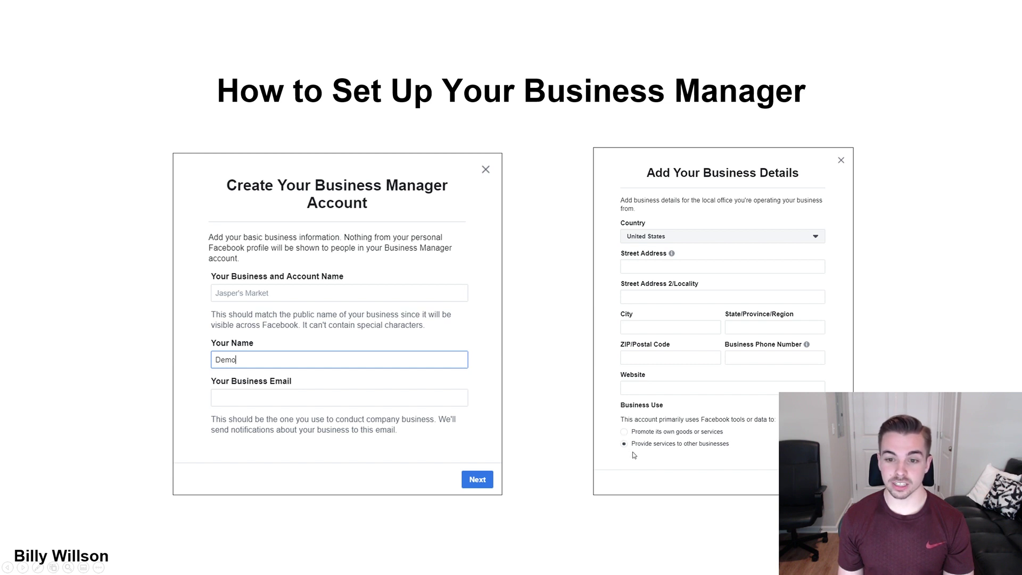
# - Advance the slide show to the Important Links slide with the Help Center and Support URLs
pyautogui.press('Right')
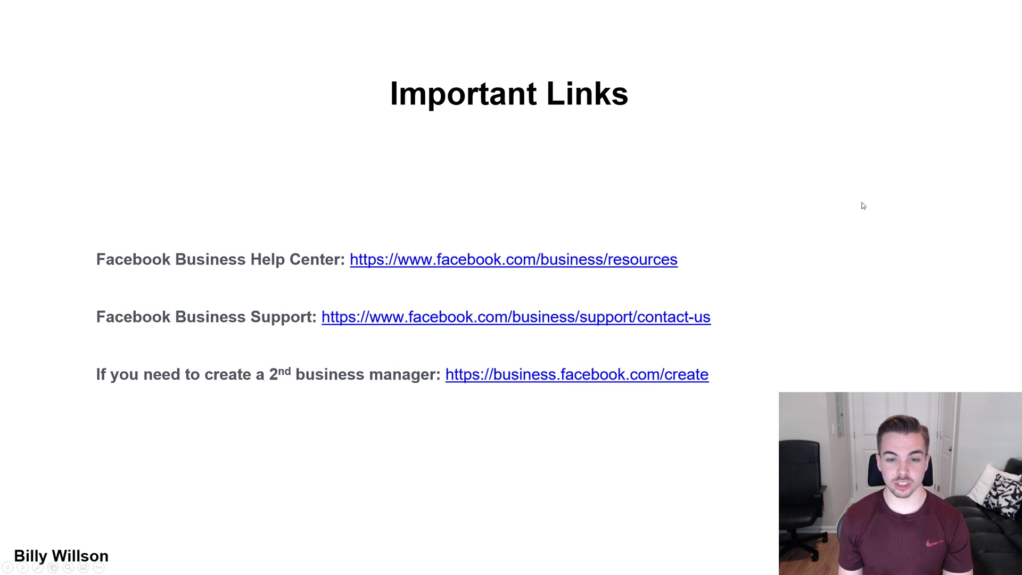
# - Leave the PowerPoint slide show and open Business Settings from the Business Manager home in Chrome
pyautogui.press('Escape')
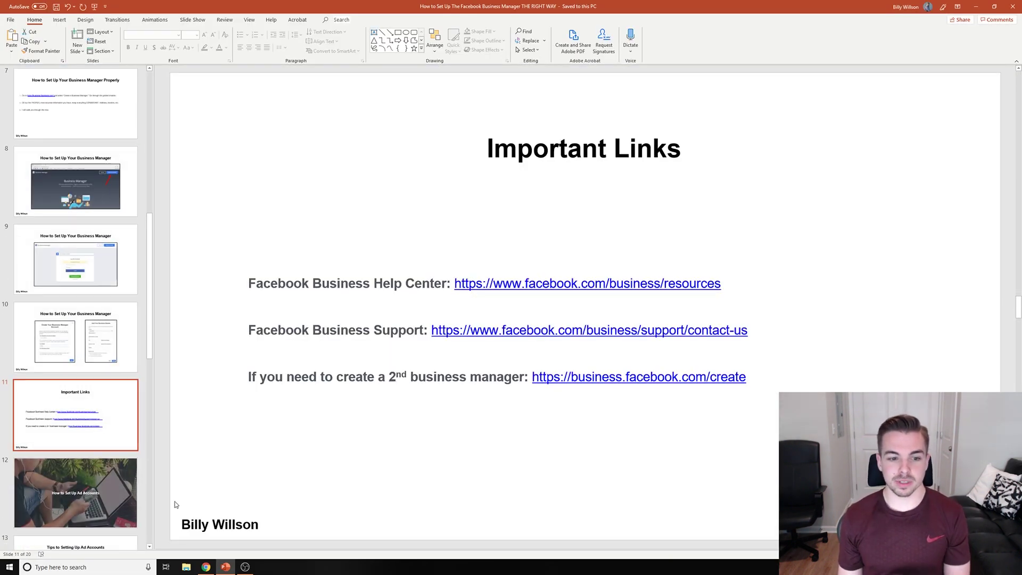
pyautogui.click(206, 566)
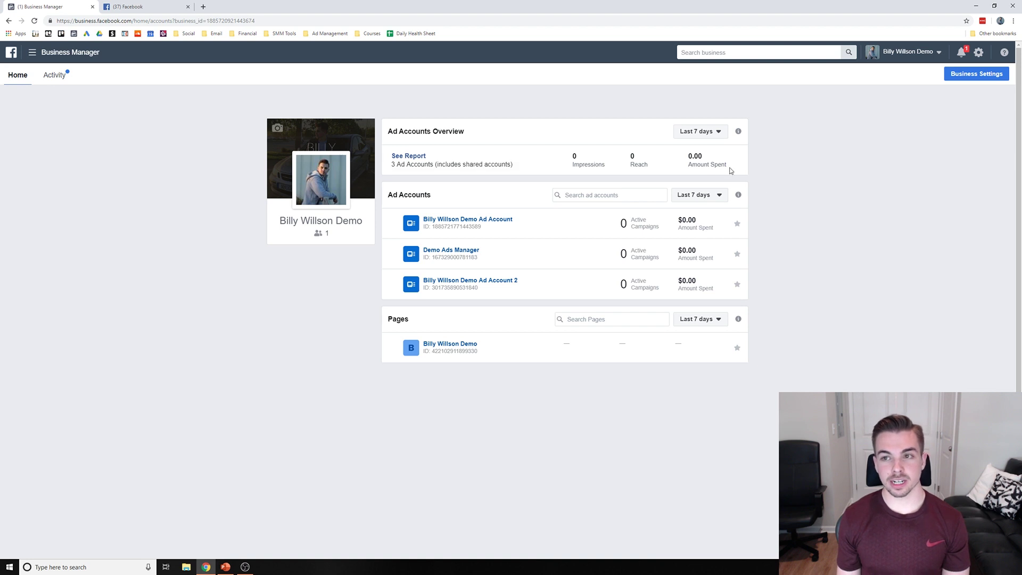
pyautogui.click(961, 75)
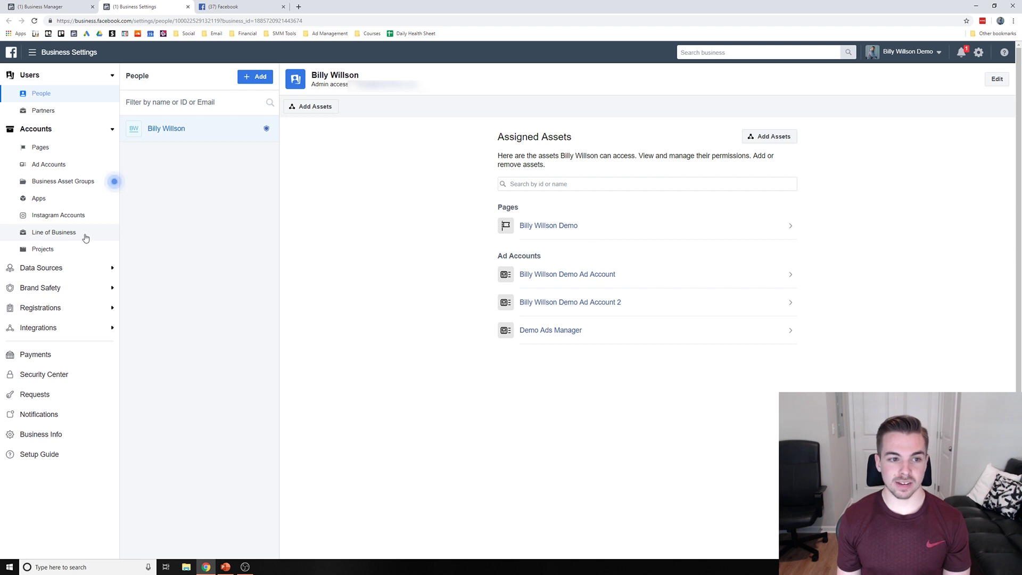
# - Expand the Data Sources and Brand Safety groups in the Business Settings sidebar
pyautogui.click(109, 267)
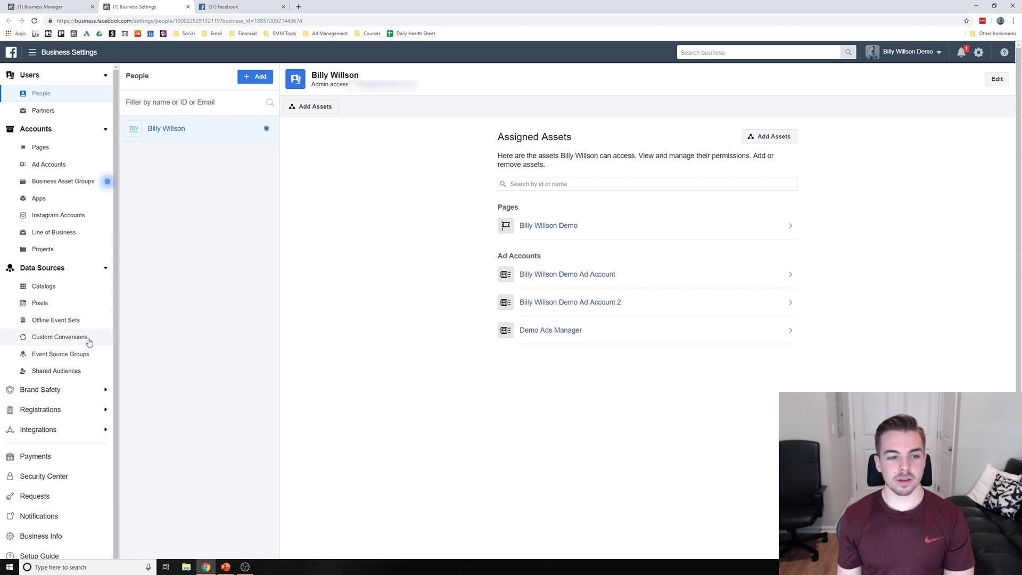
pyautogui.click(88, 395)
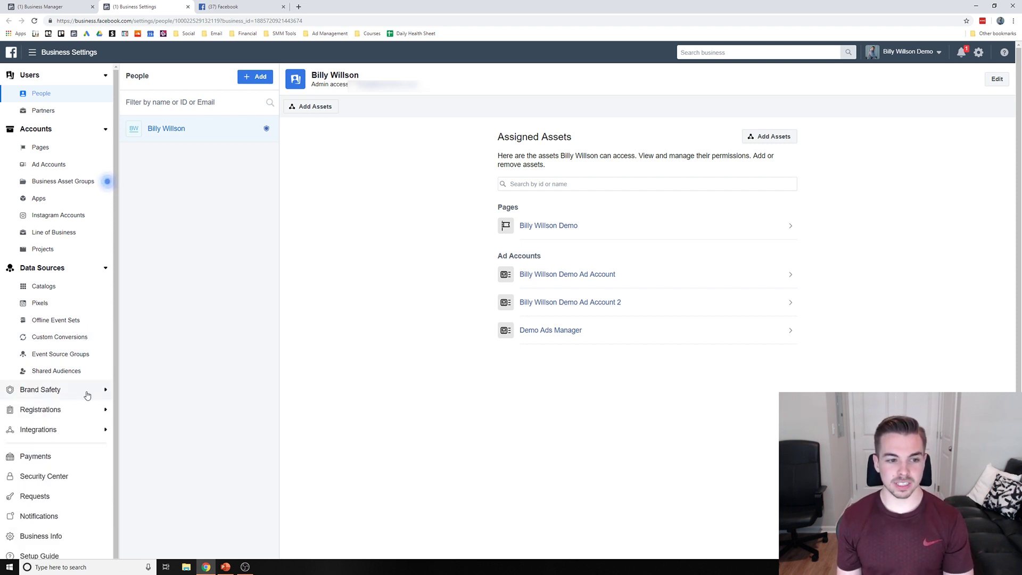
pyautogui.scroll(-2, 85, 393)
pyautogui.scroll(2, 32, 202)
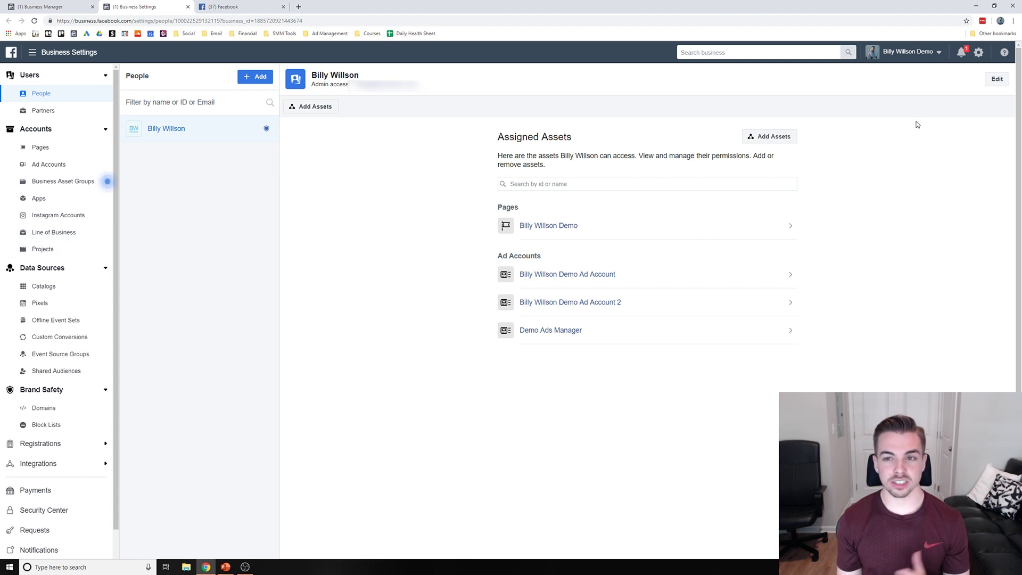
pyautogui.scroll(-2, 32, 239)
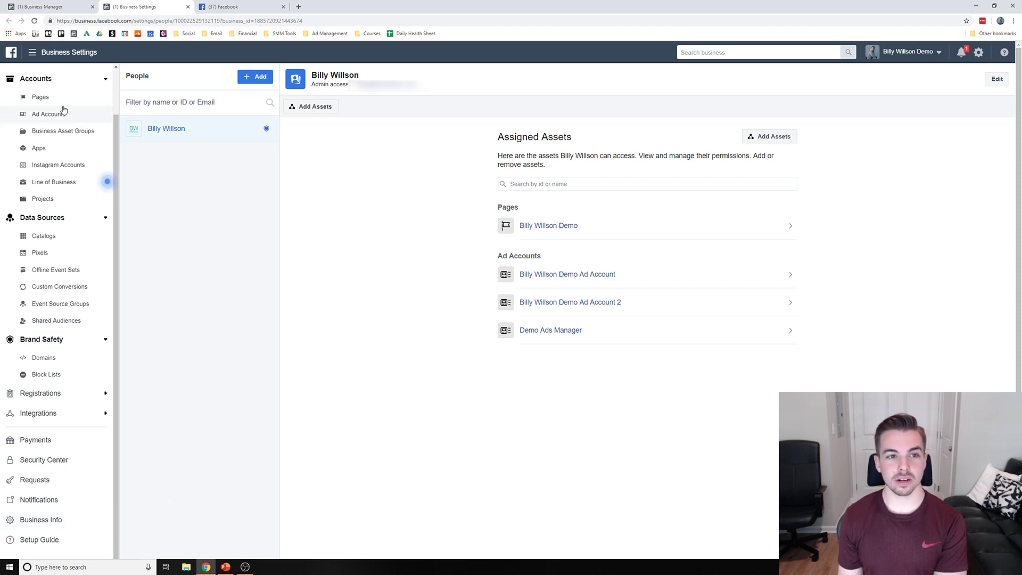
# - Review the + Add options for both Pages and Ad Accounts in Business Settings
pyautogui.click(41, 98)
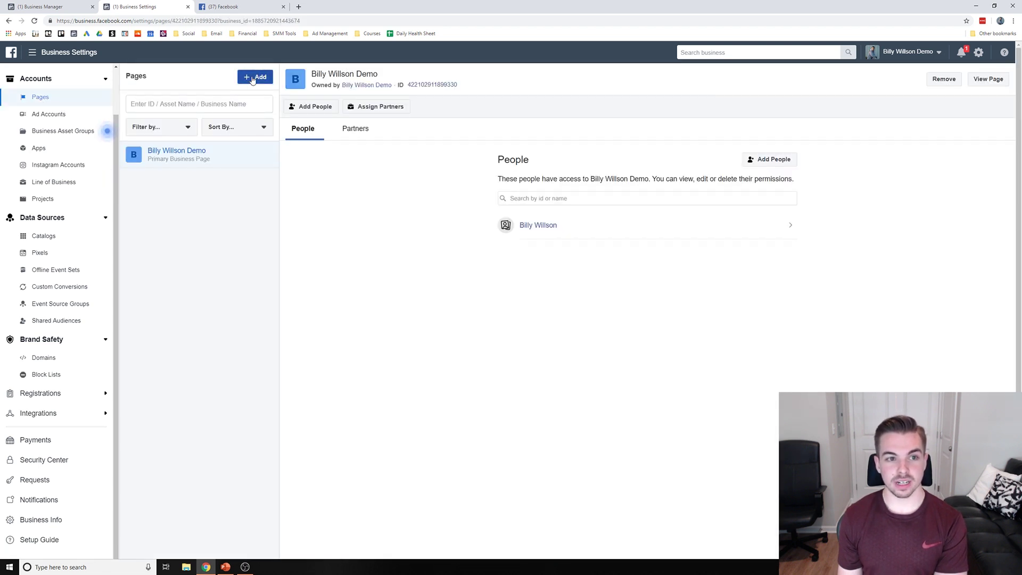
pyautogui.click(253, 78)
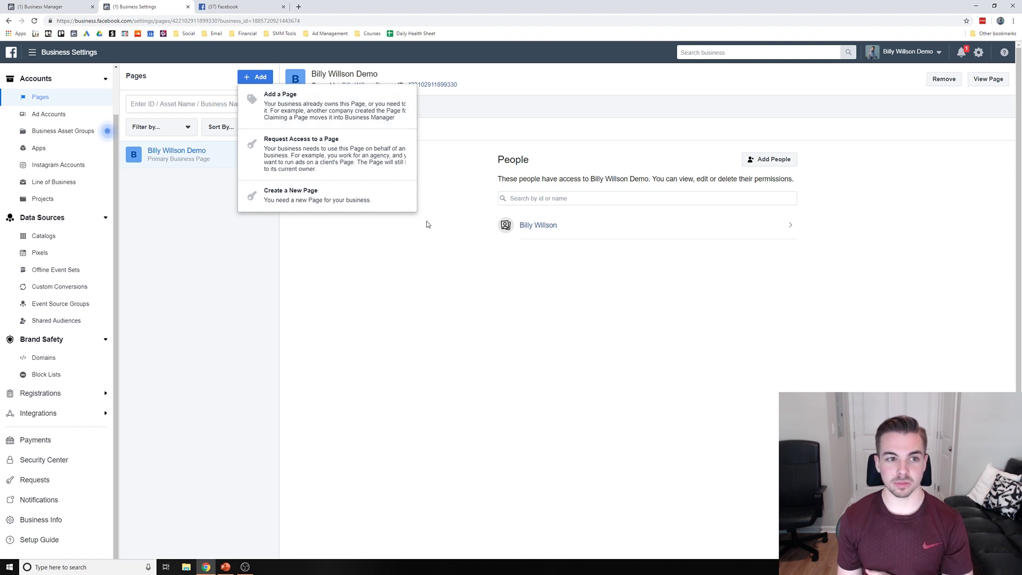
pyautogui.click(69, 117)
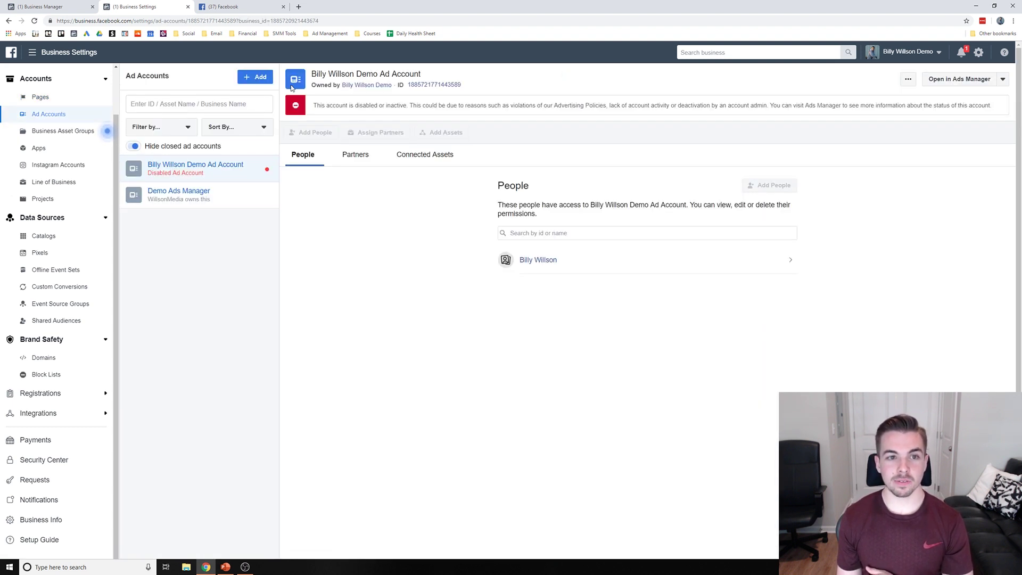
pyautogui.click(259, 78)
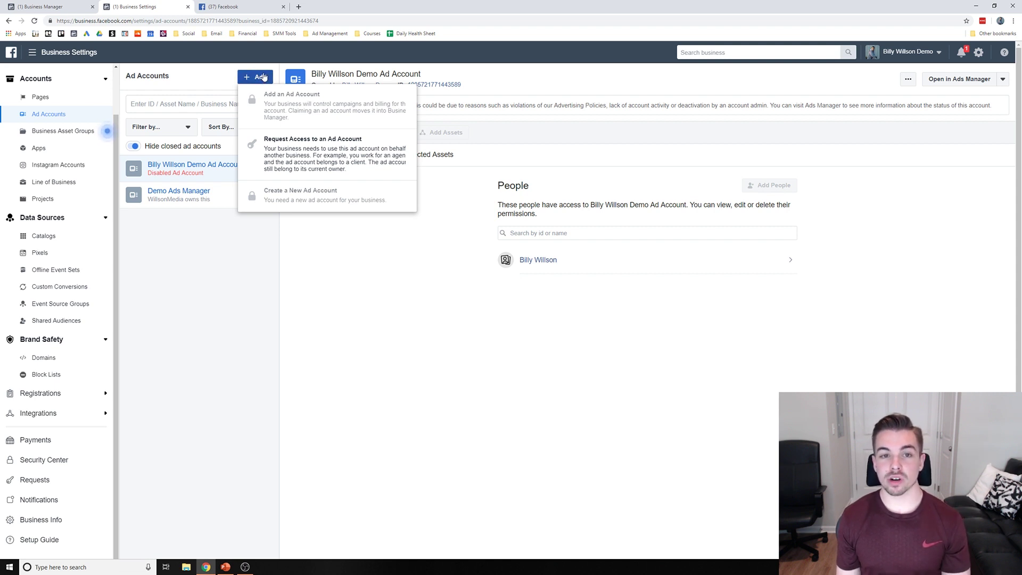
# - Start the PowerPoint slide show from the How to Set Up Ad Accounts slide and advance to the Tips slide
pyautogui.click(225, 567)
pyautogui.click(94, 474)
pyautogui.scroll(-2, 94, 474)
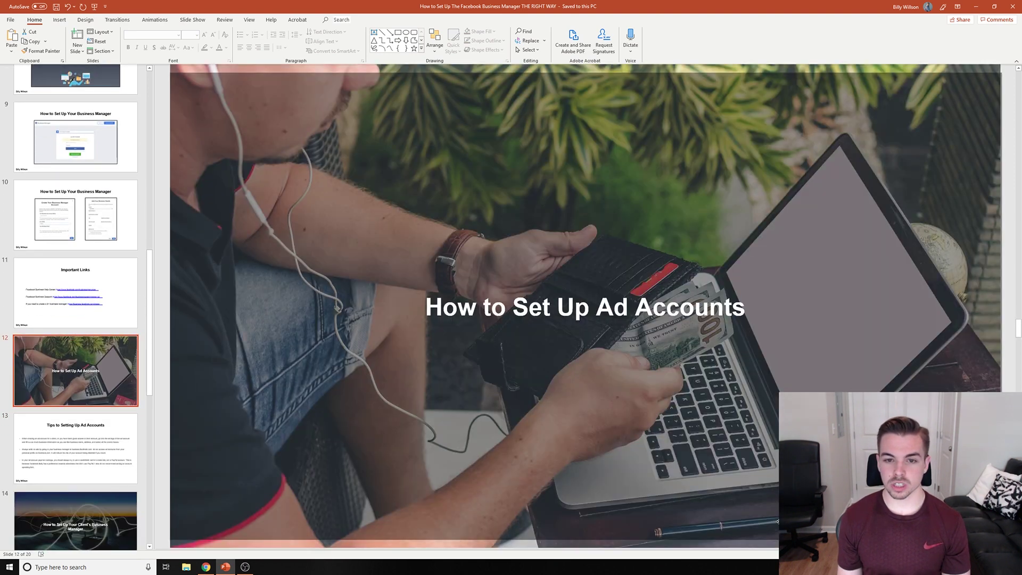
pyautogui.hotkey('shift', 'F5')
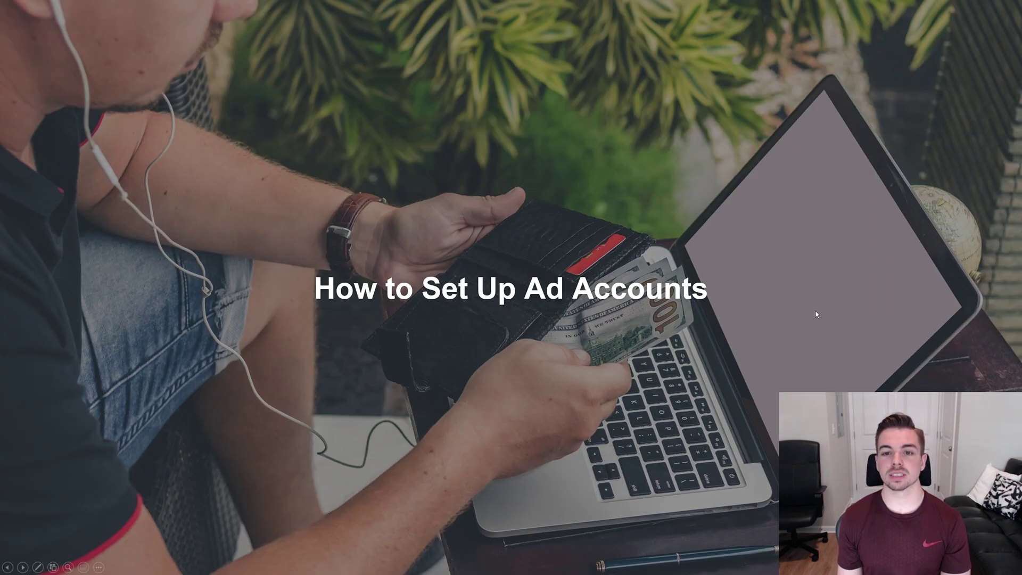
pyautogui.click(817, 314)
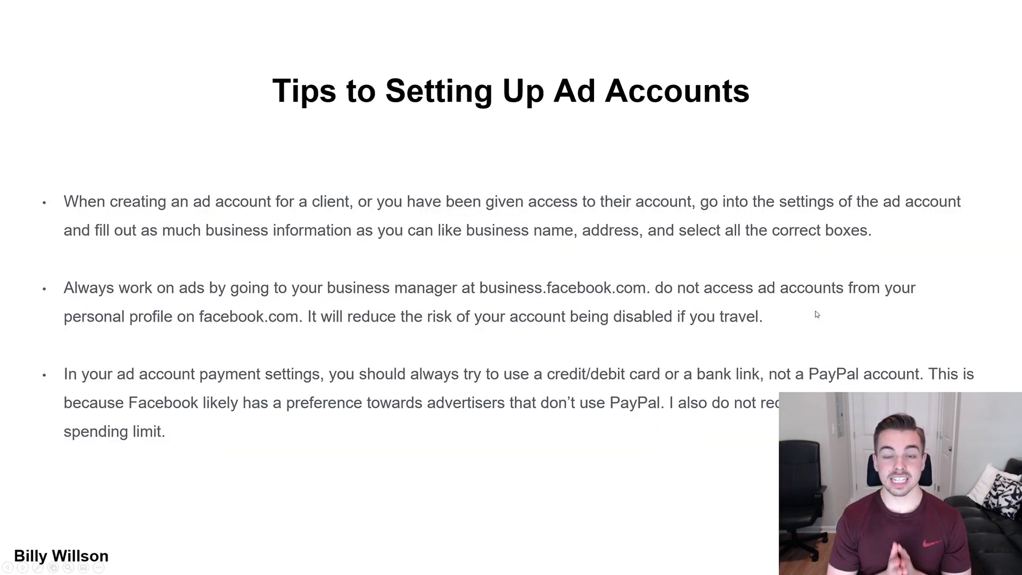
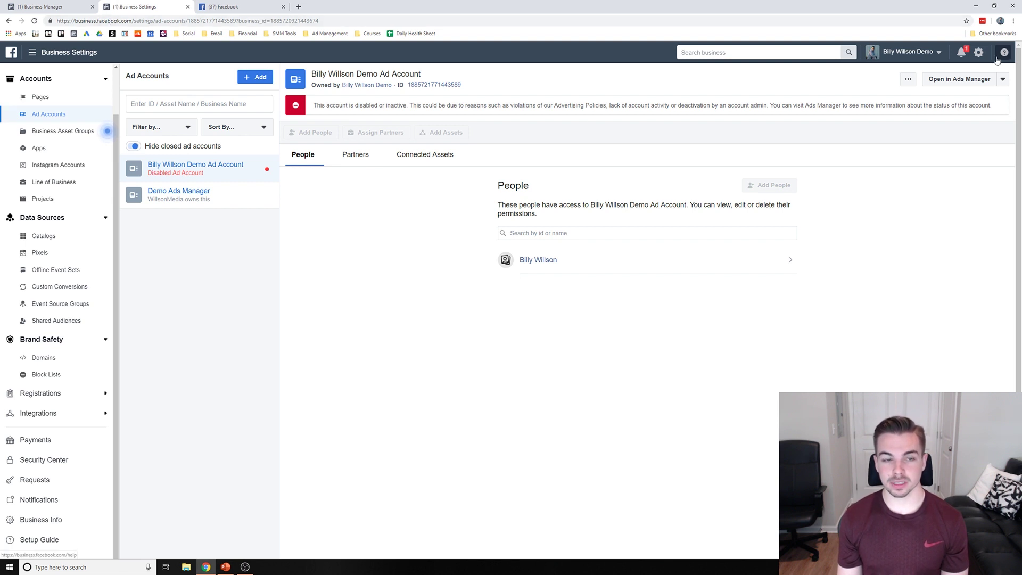
# - On the disabled Billy Willson Demo Ad Account page, show the ad account Add options, then dismiss them
pyautogui.click(261, 78)
pyautogui.click(142, 101)
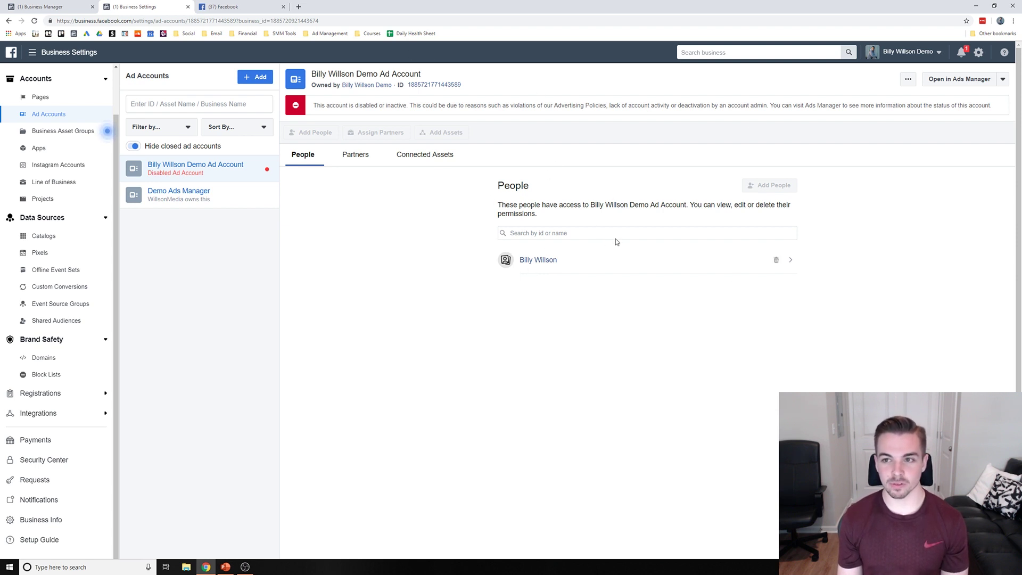
# - Try the disabled account in Ads Manager, then open the Demo Ads Manager account after the error
pyautogui.click(964, 84)
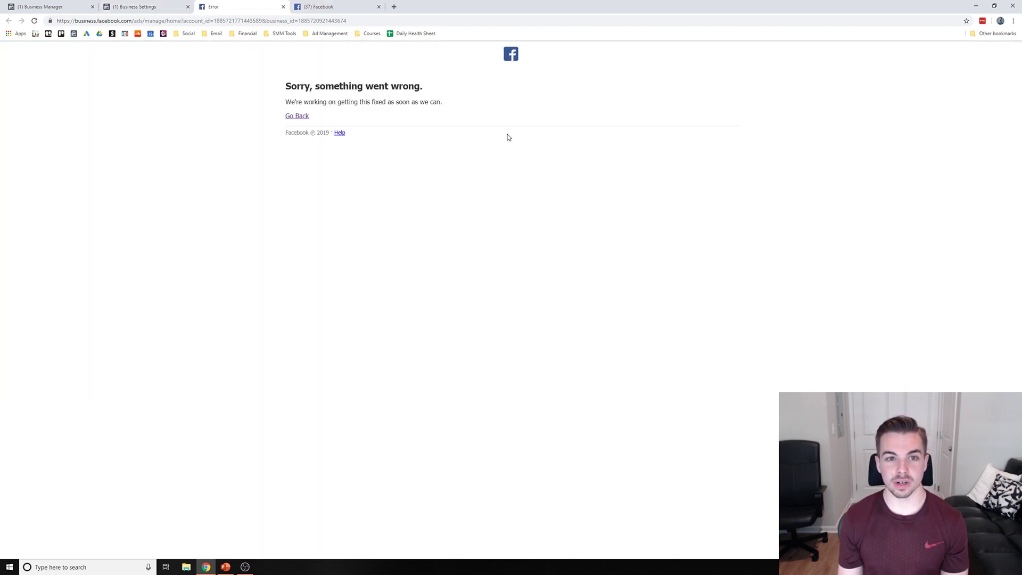
pyautogui.click(298, 116)
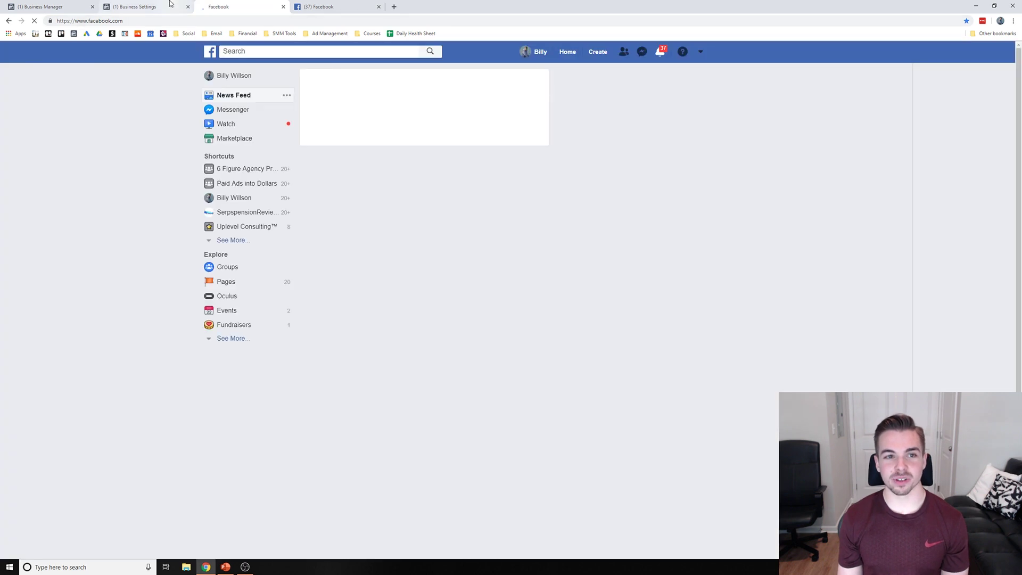
pyautogui.click(143, 6)
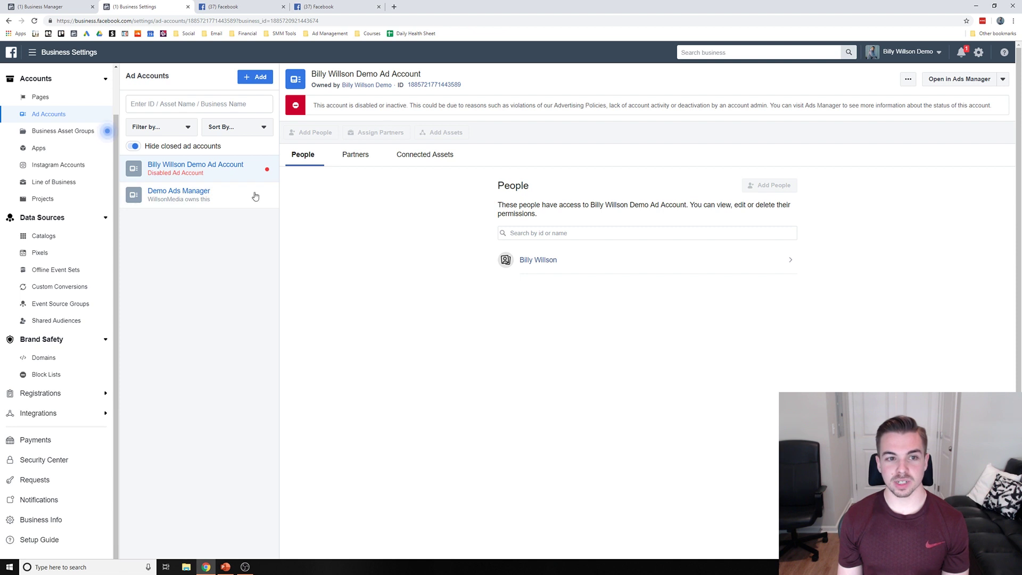
pyautogui.click(235, 202)
pyautogui.click(958, 80)
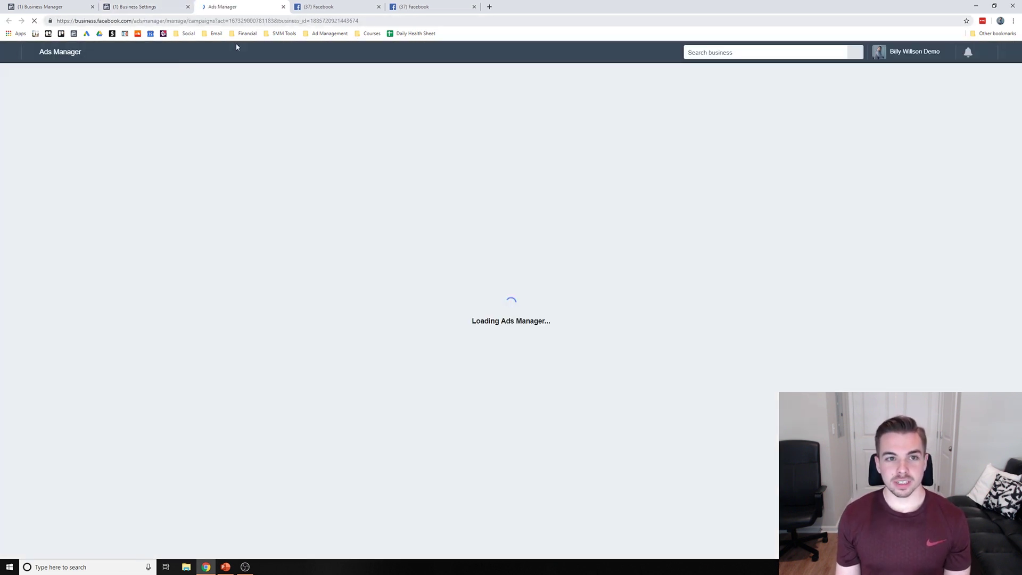
# - Browse the Ads Manager All Tools menu for the Demo Campaign account, then bring up PowerPoint slide 14
pyautogui.click(47, 54)
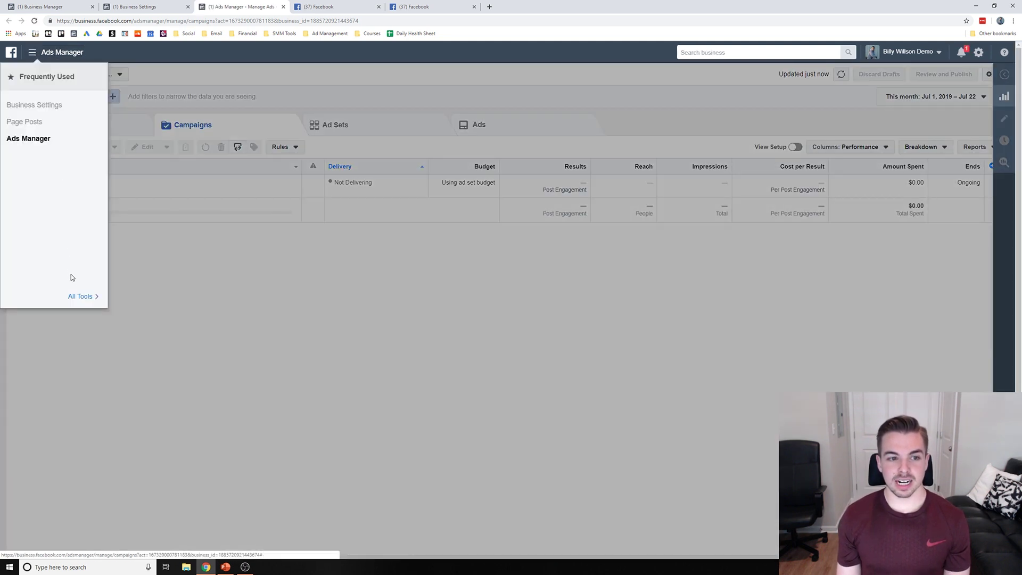
pyautogui.click(80, 296)
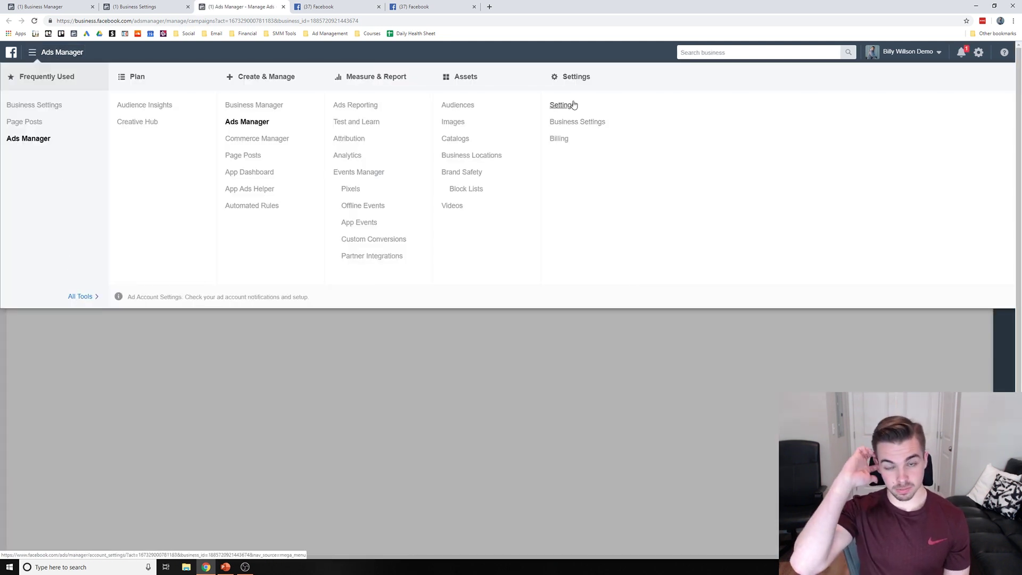
pyautogui.click(8, 466)
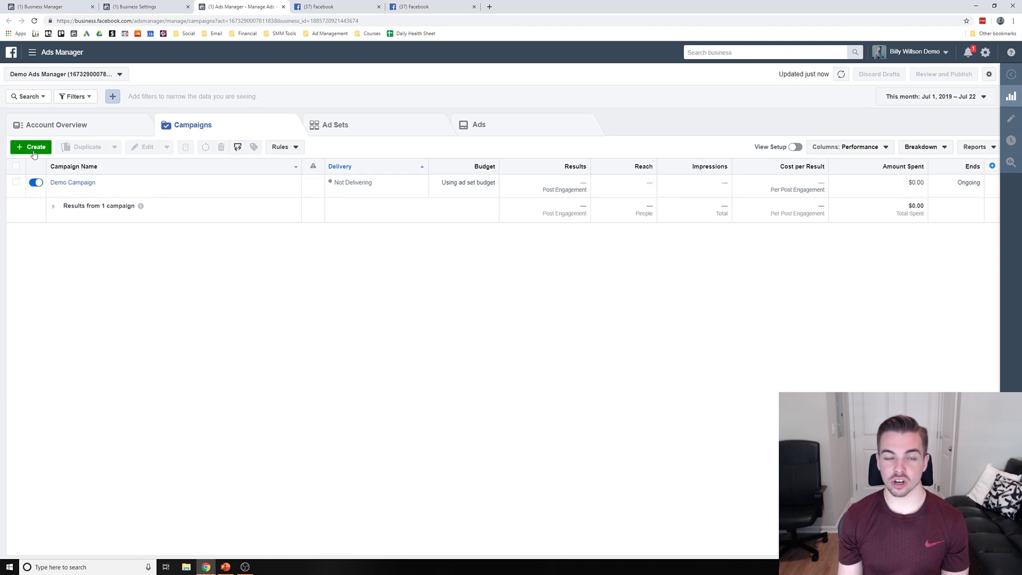
pyautogui.click(35, 153)
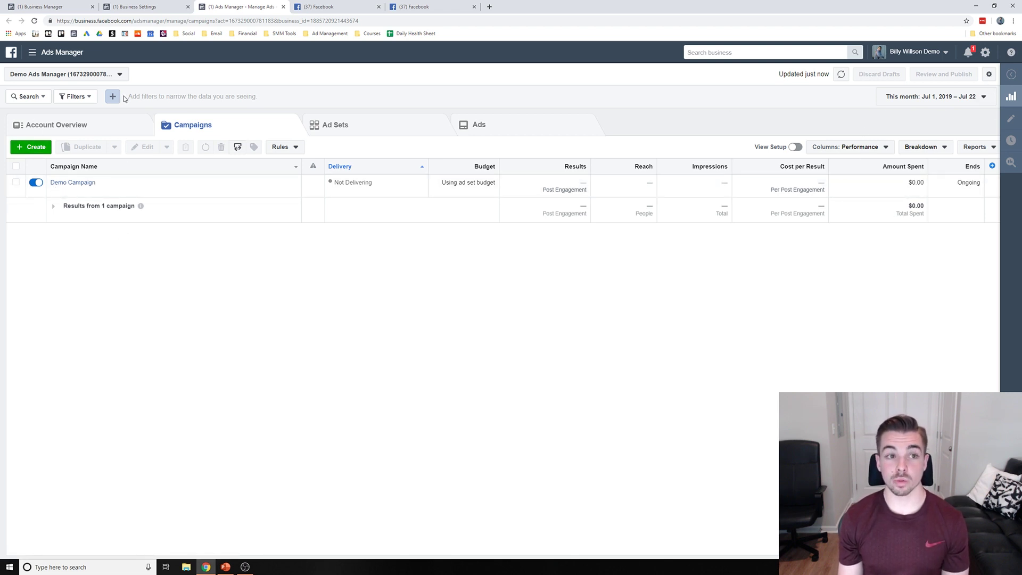
pyautogui.click(65, 53)
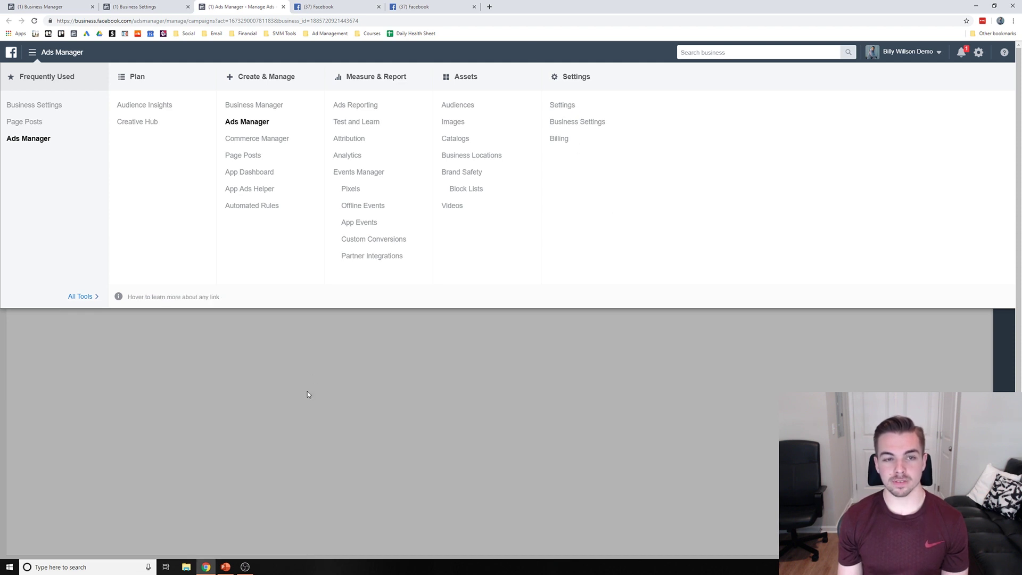
pyautogui.click(341, 392)
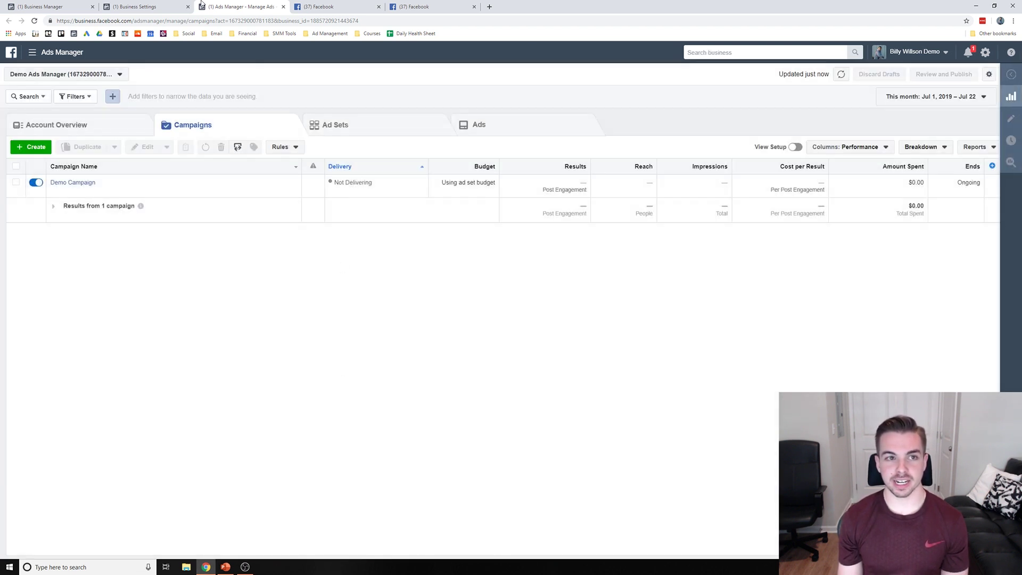
pyautogui.click(225, 567)
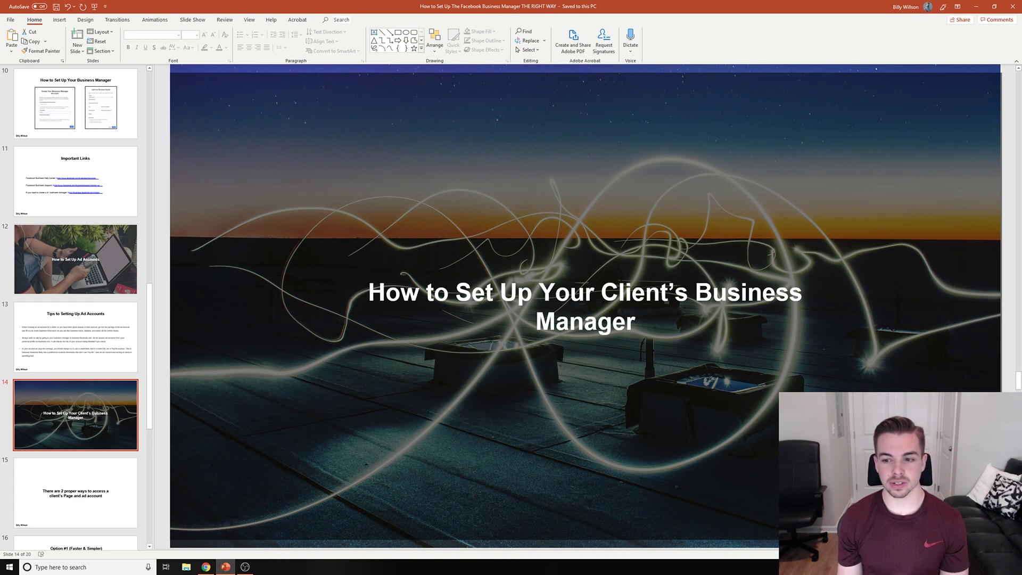
# - Present slides 14 through 16 'Option #1 (Faster & Simpler)' full screen, then end the show
pyautogui.hotkey('shift', 'F5')
pyautogui.press('Right')
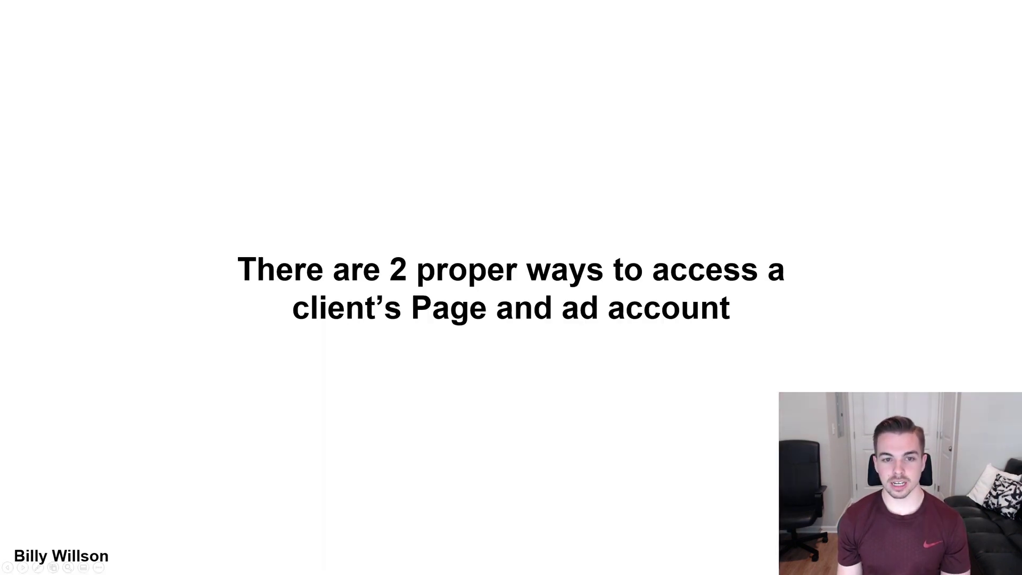
pyautogui.press('Left')
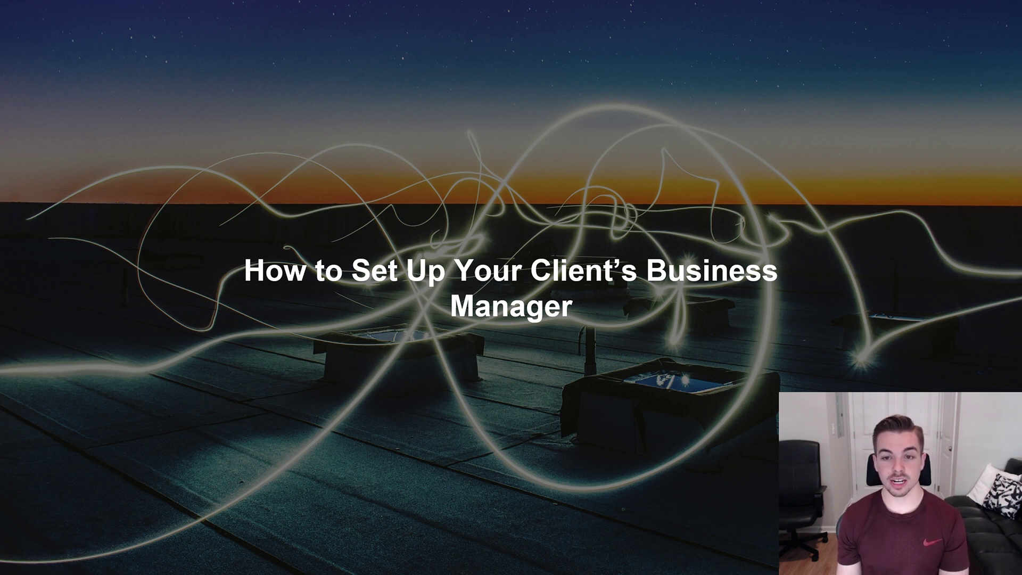
pyautogui.press('Right')
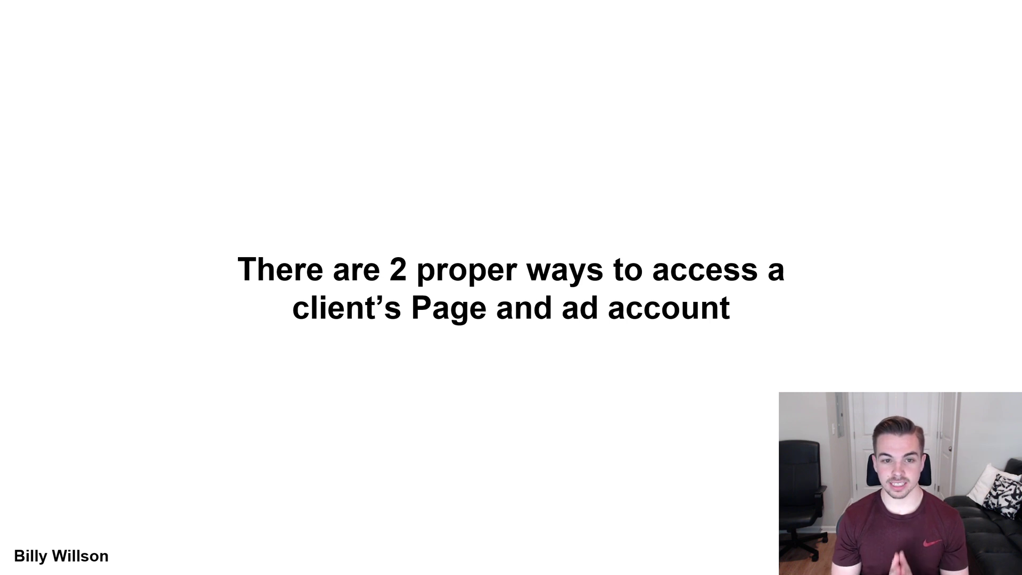
pyautogui.press('Right')
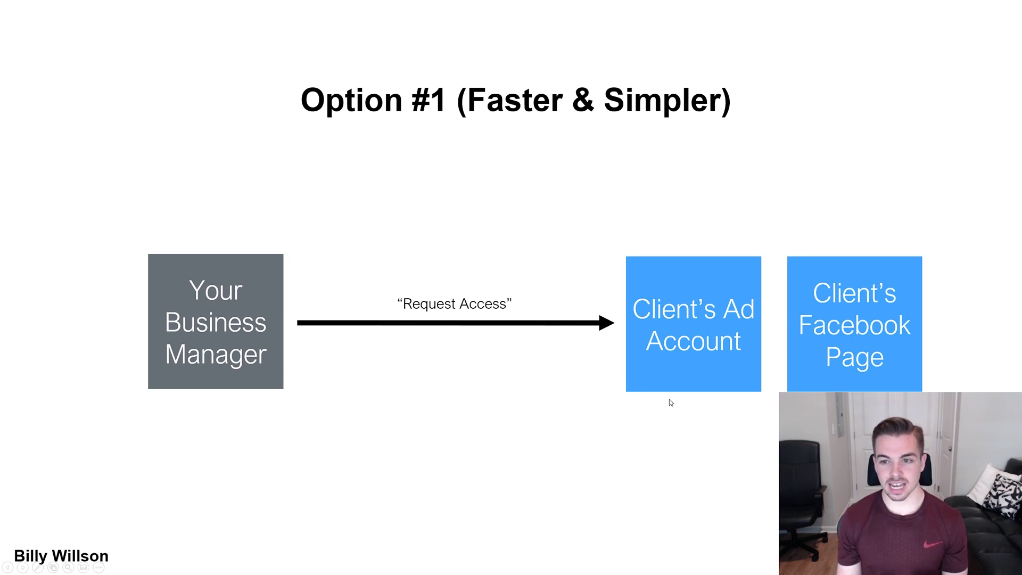
pyautogui.press('Escape')
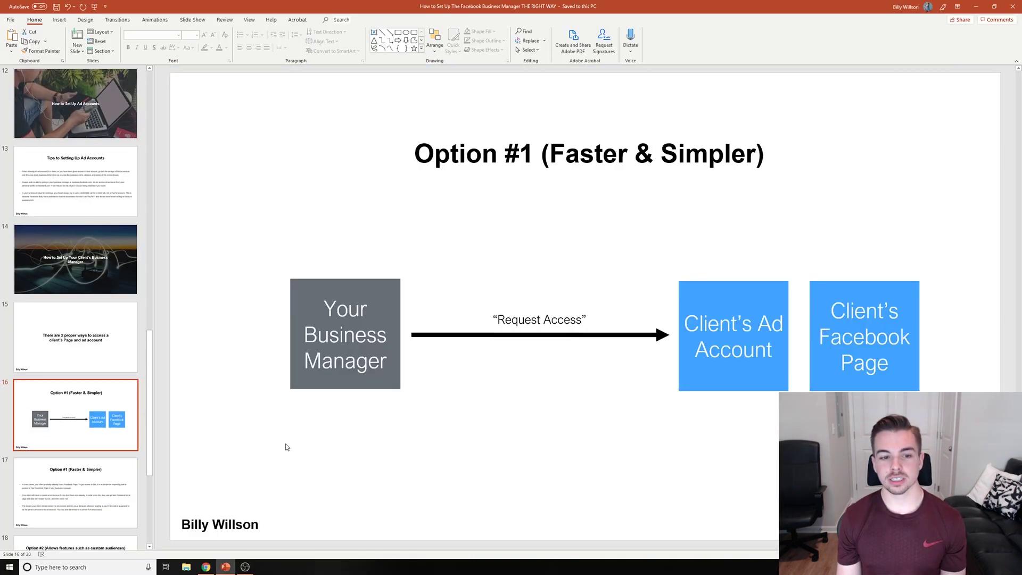
# - Return to the browser and open Business Settings from the Business Manager home page
pyautogui.click(206, 567)
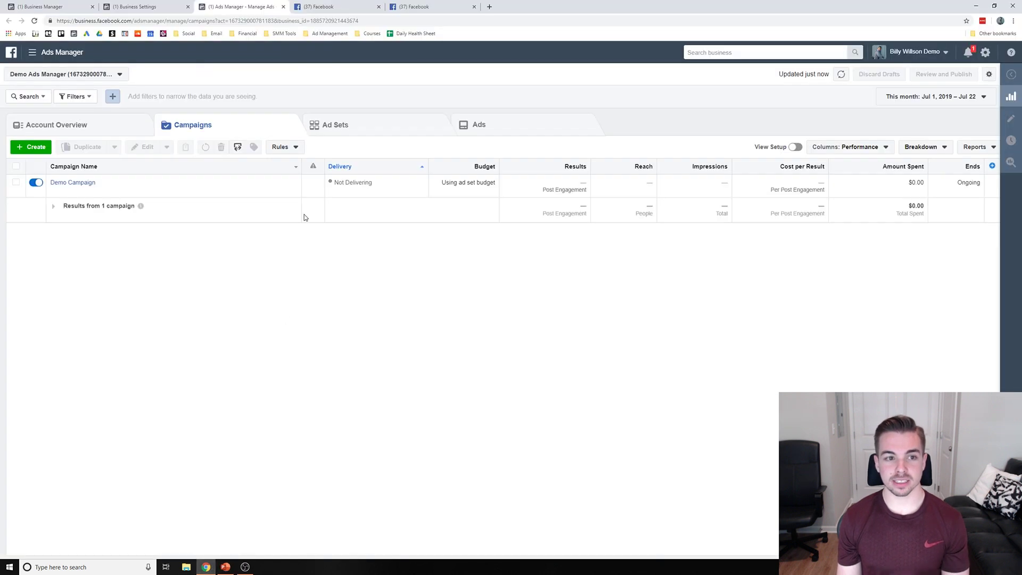
pyautogui.click(51, 53)
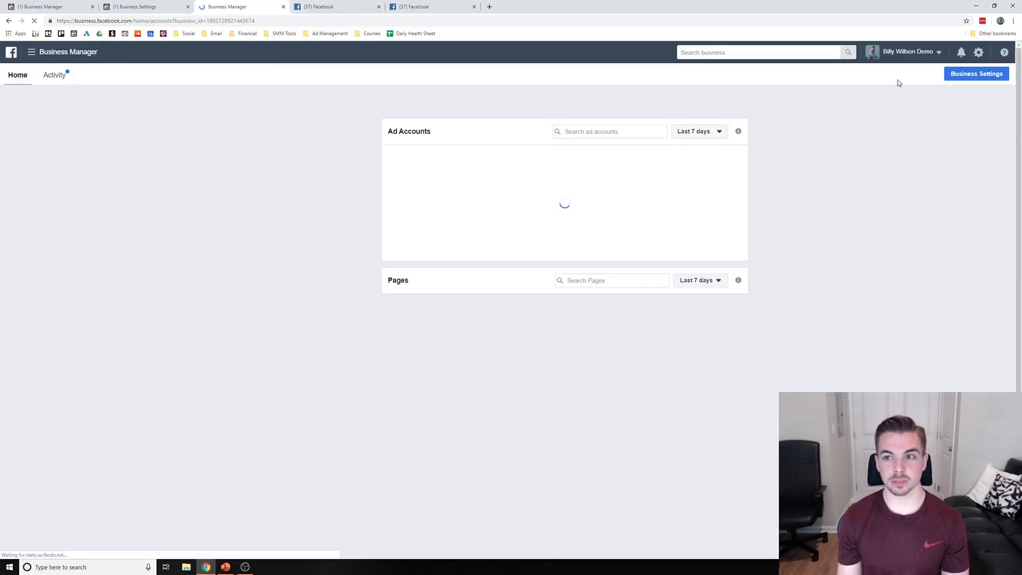
pyautogui.click(961, 74)
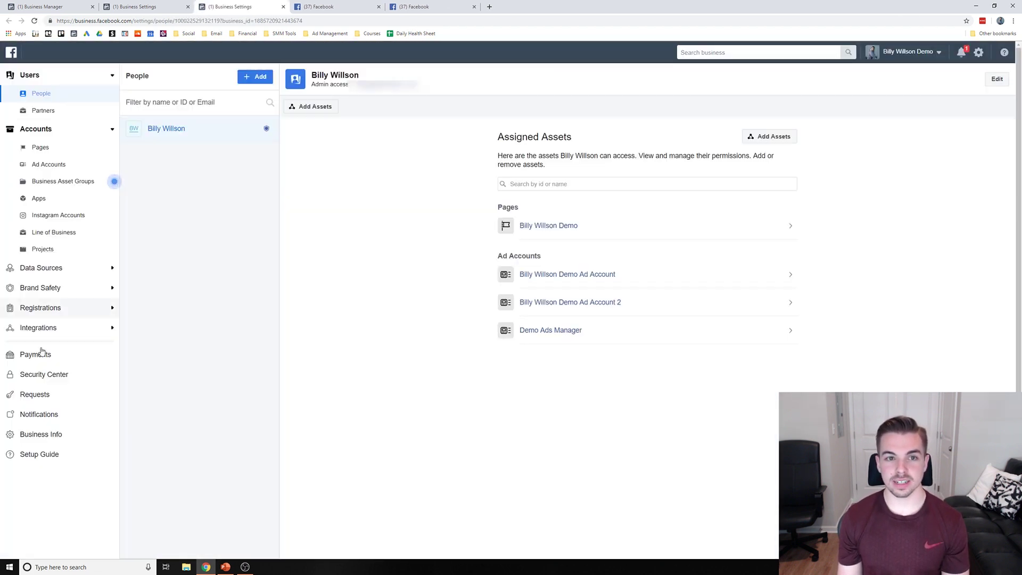
# - Under Pages, preview the Request Access to a Page form with its Page name or URL field, then close it
pyautogui.click(56, 148)
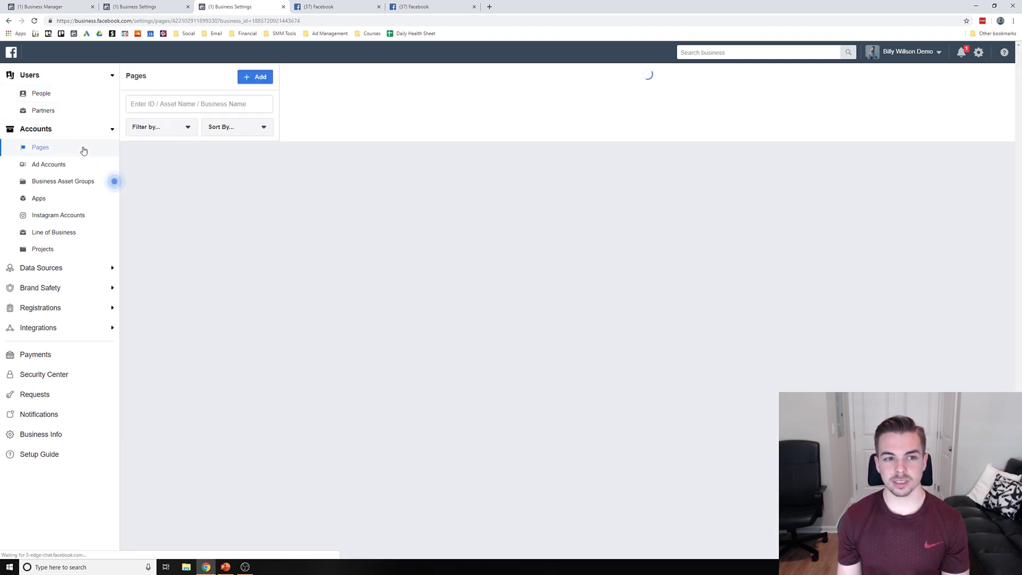
pyautogui.click(246, 80)
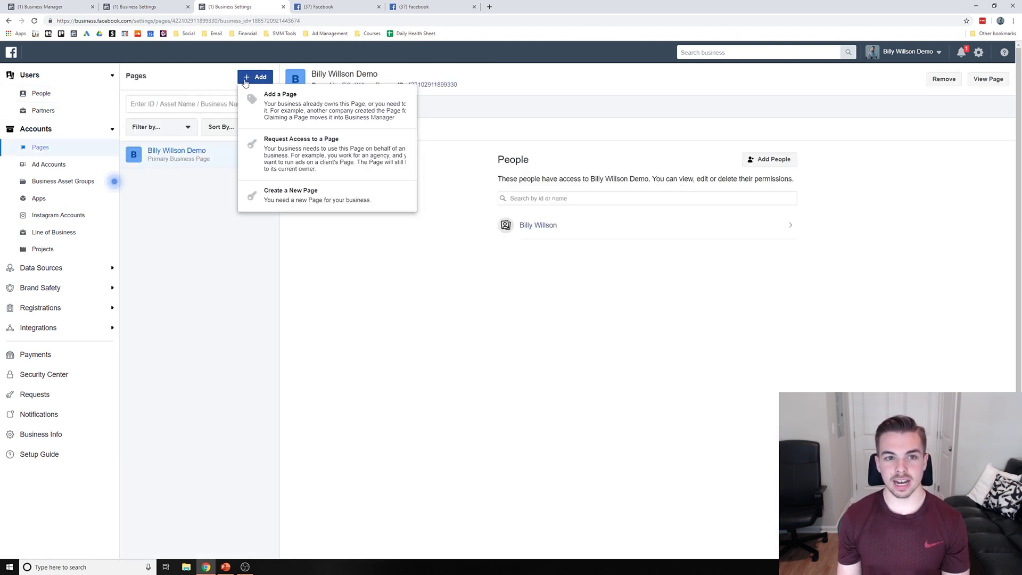
pyautogui.click(315, 144)
pyautogui.click(392, 275)
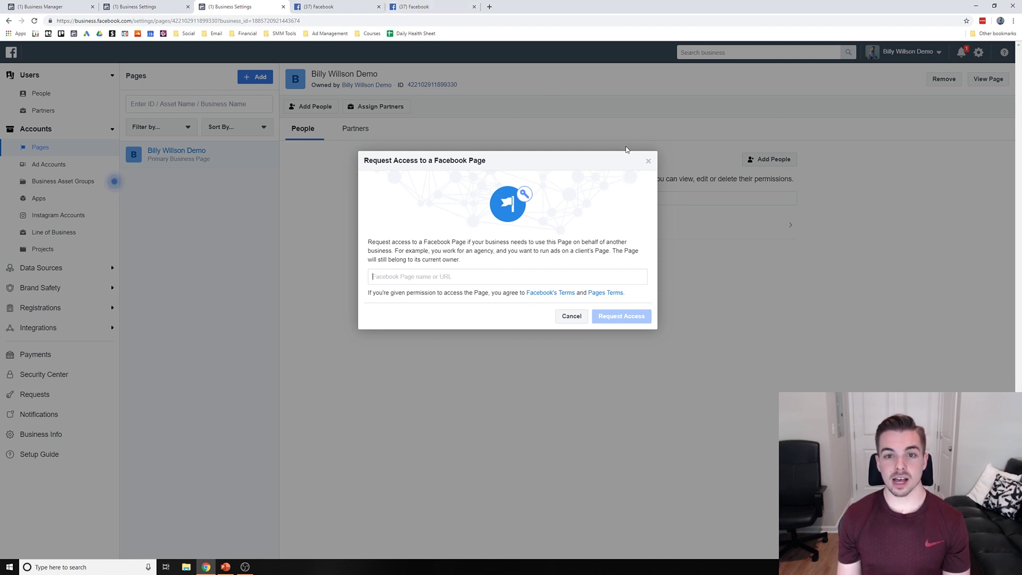
pyautogui.click(649, 161)
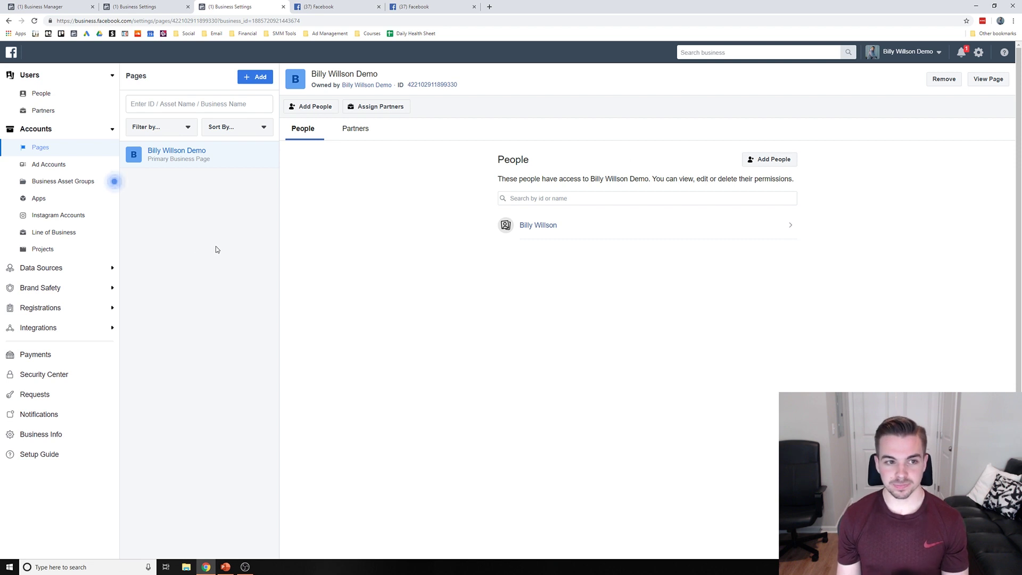
# - Show the Add options for ad accounts, then move to the personal Facebook news feed
pyautogui.click(75, 170)
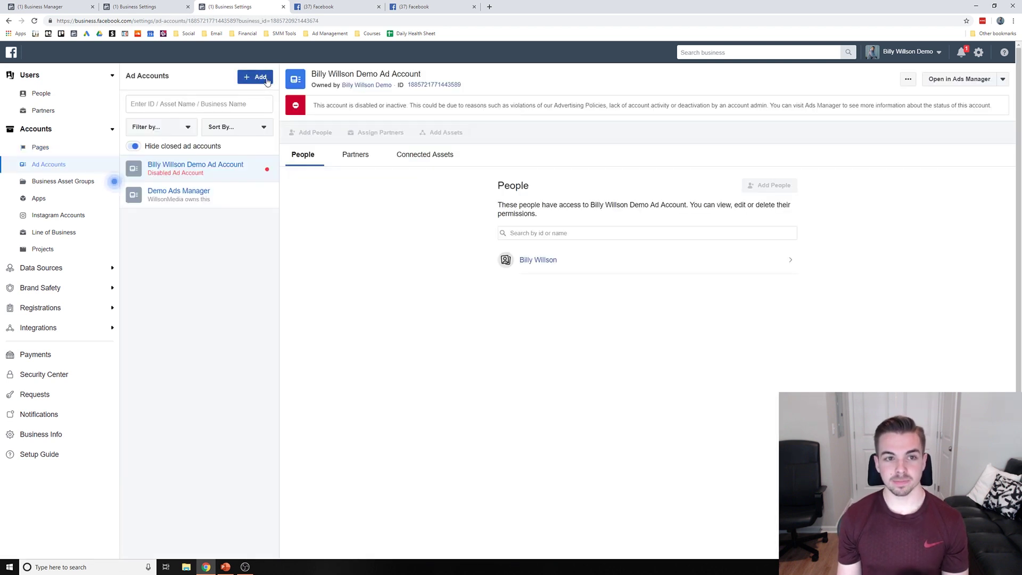
pyautogui.click(260, 77)
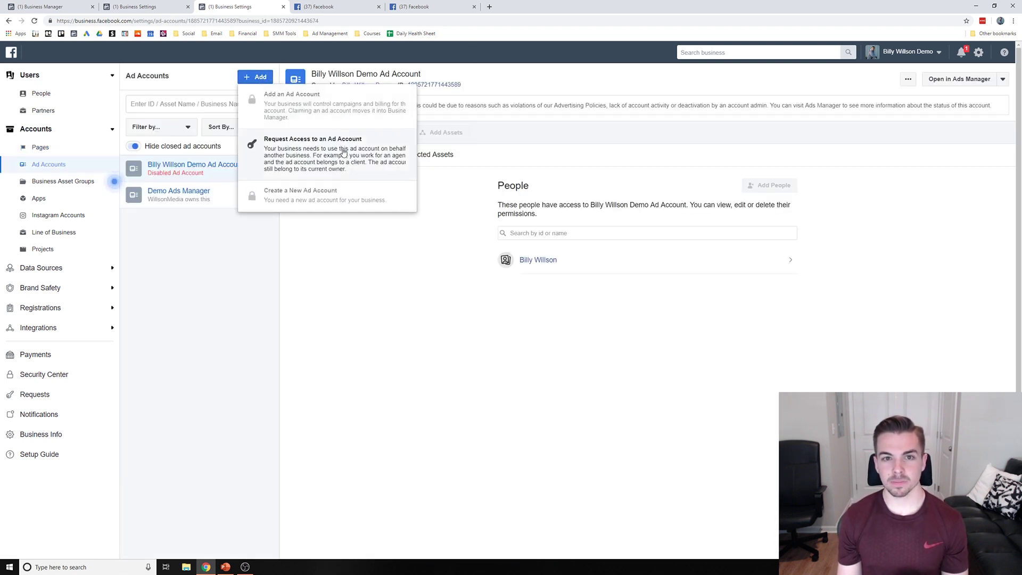
pyautogui.click(452, 10)
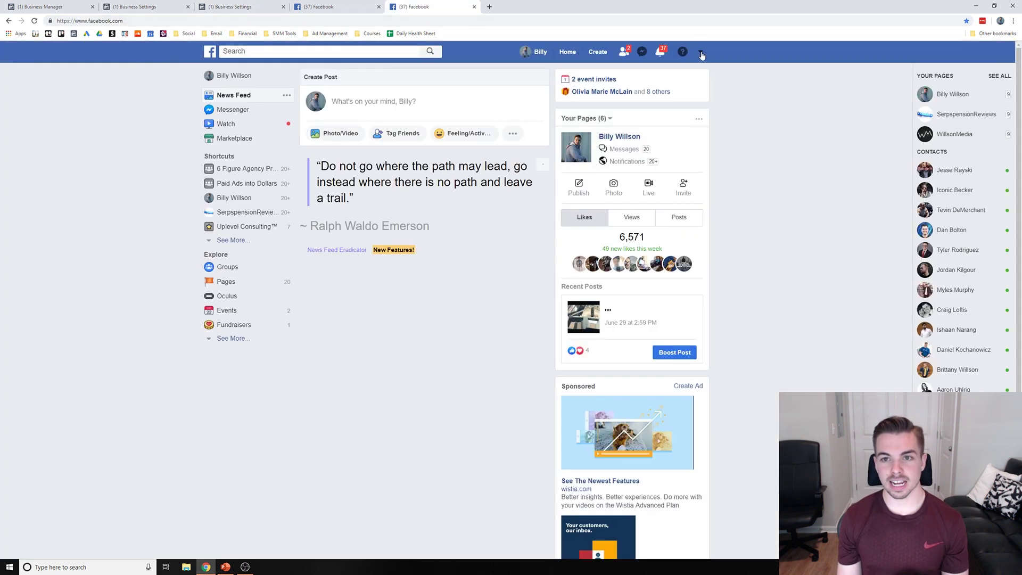
# - Show Facebook's Create options for a page or ad, then return to the Ad Accounts settings
pyautogui.click(597, 53)
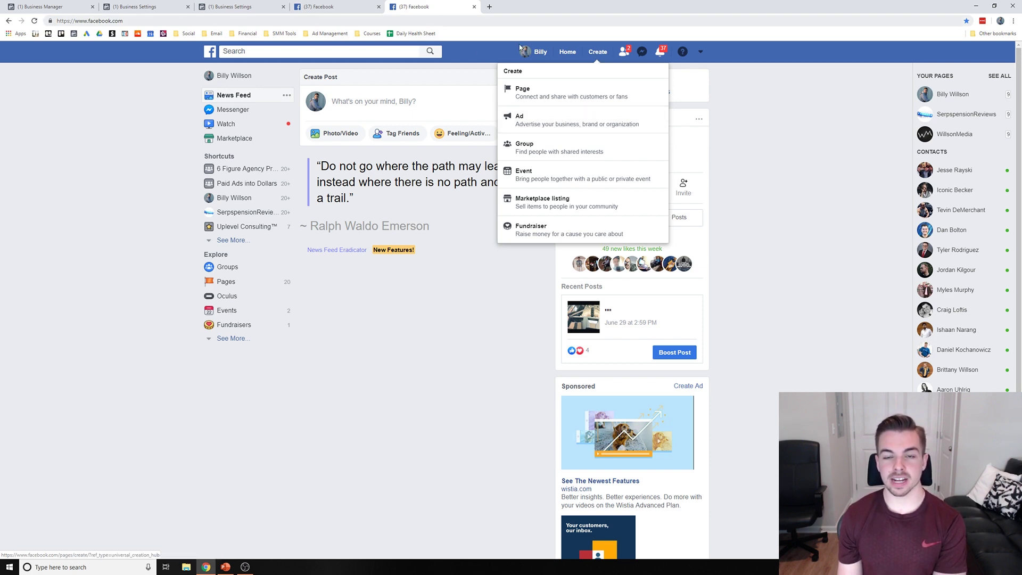
pyautogui.click(233, 5)
pyautogui.click(420, 7)
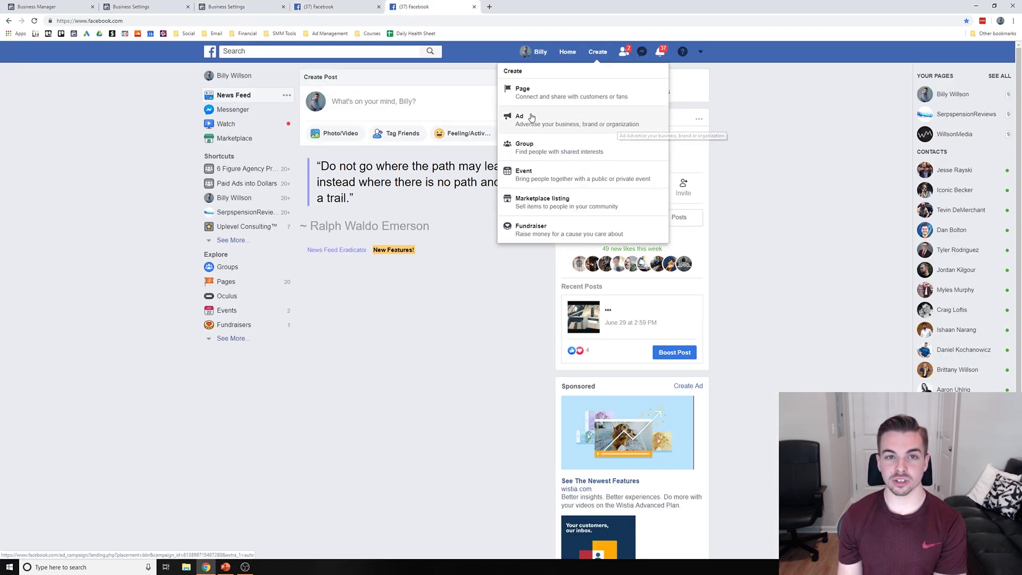
pyautogui.click(343, 11)
pyautogui.click(272, 7)
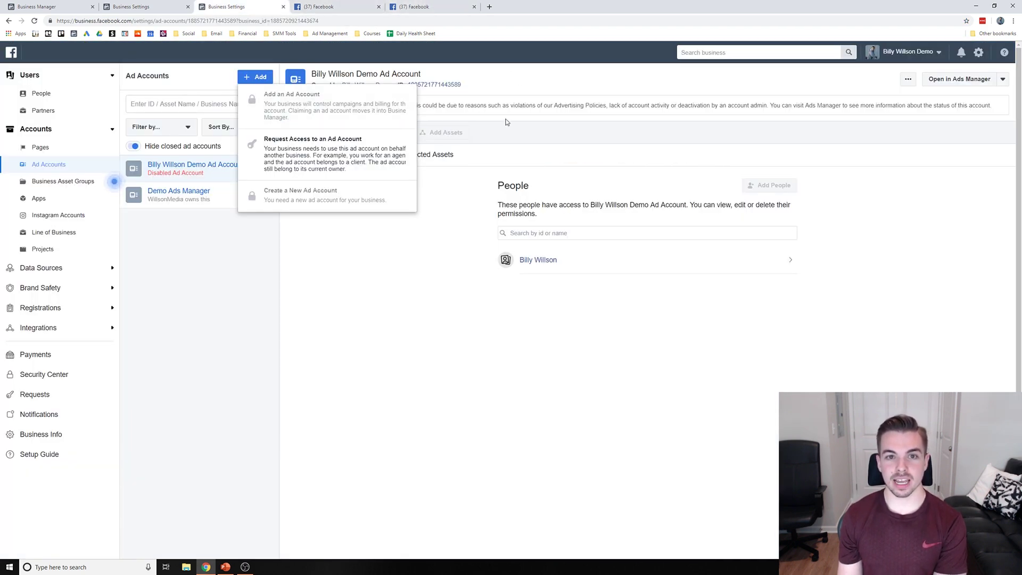
# - Open the disabled demo ad account in Ads Manager, check which account loaded, then return to Business Settings
pyautogui.click(462, 171)
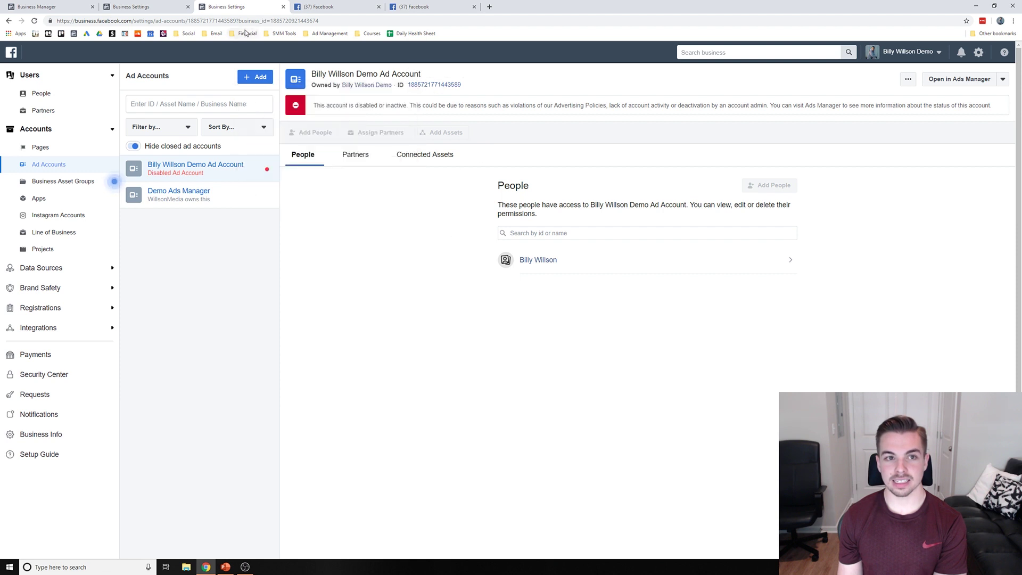
pyautogui.click(324, 21)
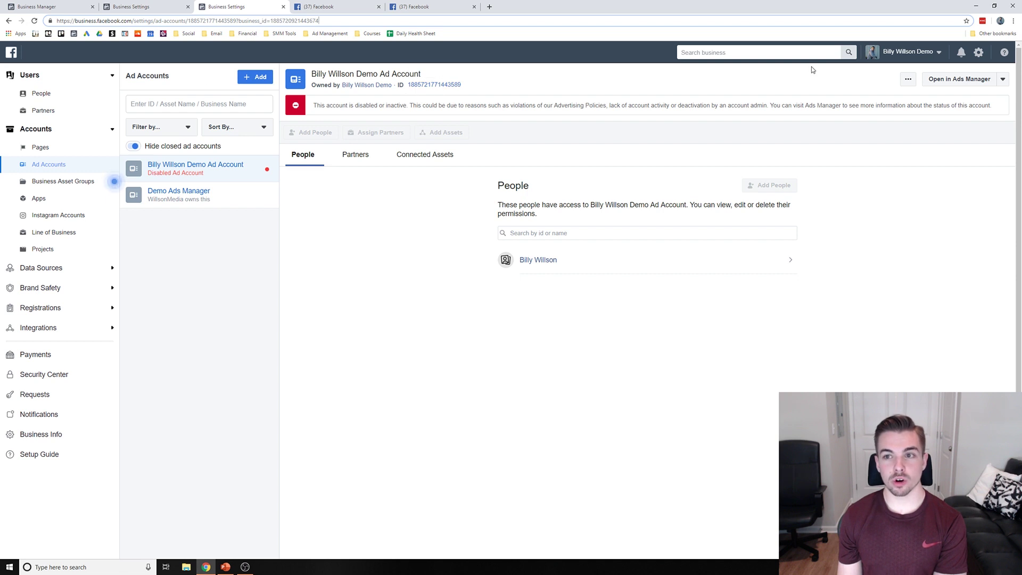
pyautogui.click(935, 82)
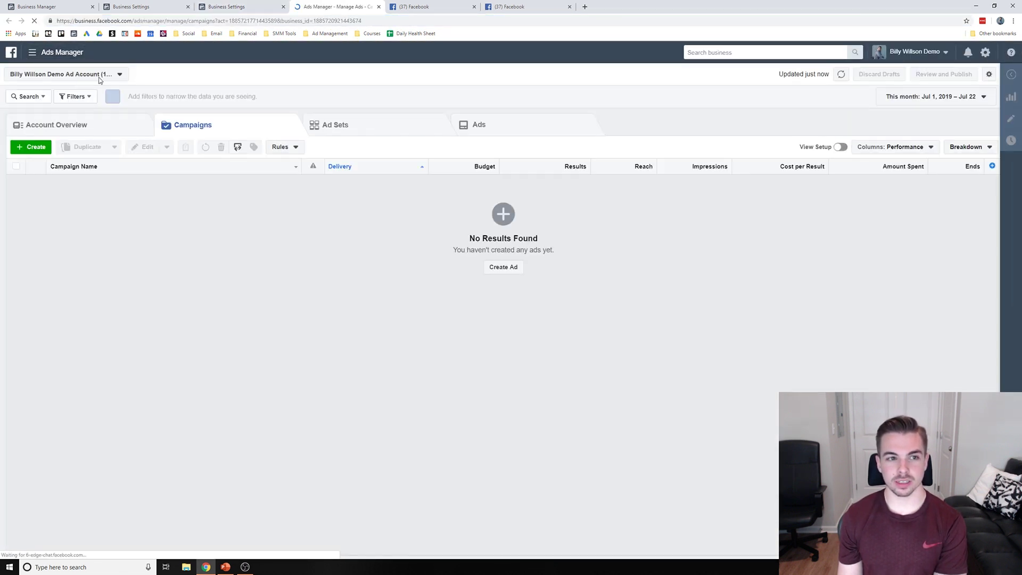
pyautogui.click(99, 78)
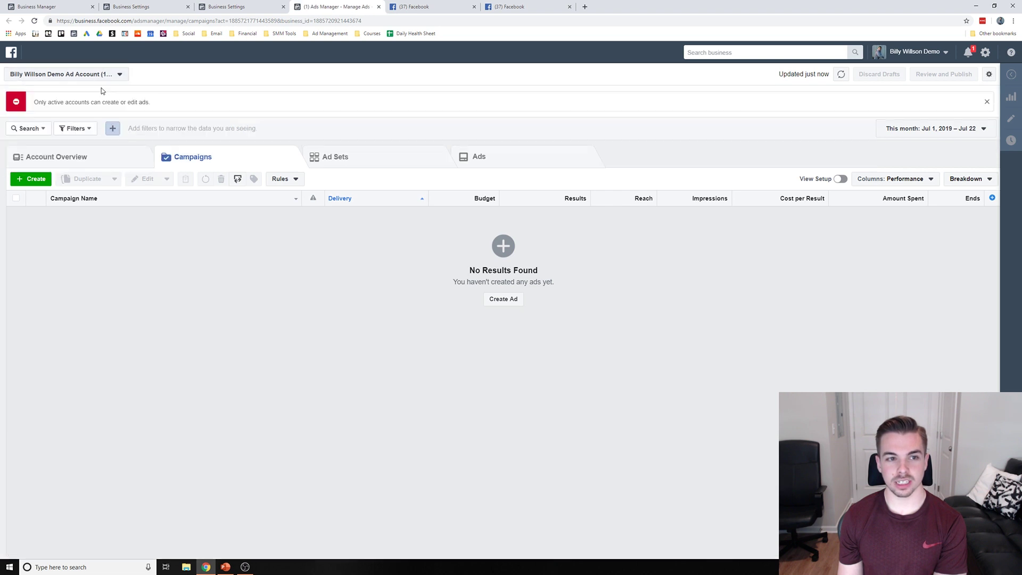
pyautogui.click(230, 21)
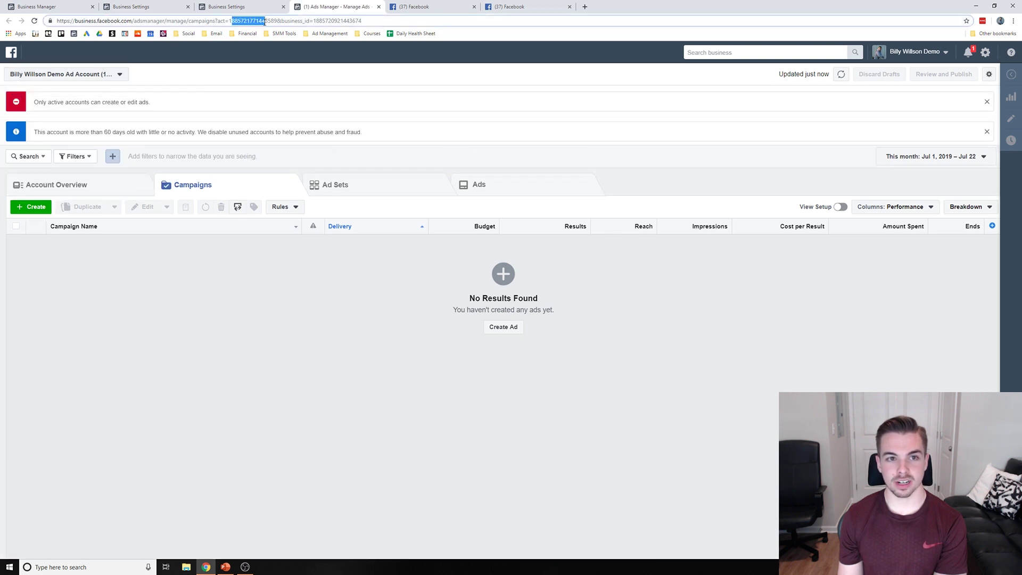
pyautogui.click(269, 5)
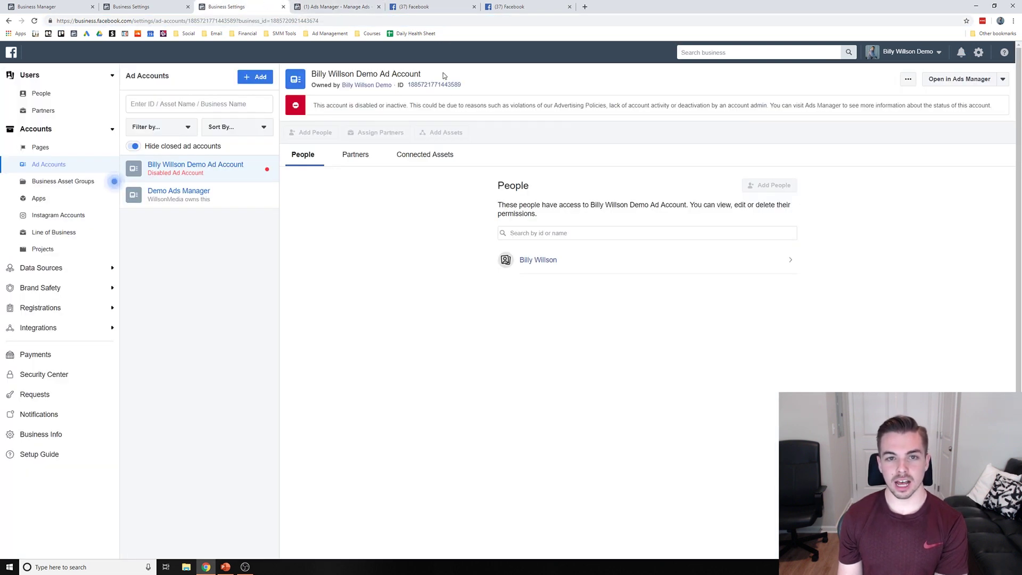
# - Preview the Request Access to an Ad Account form and its Ad account ID field, then close it unsubmitted
pyautogui.click(255, 78)
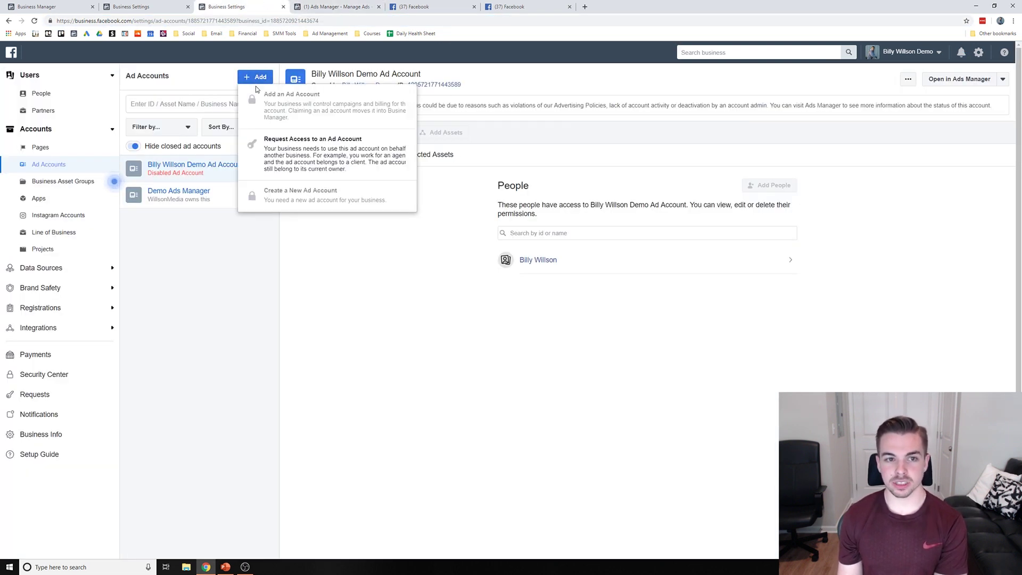
pyautogui.click(288, 146)
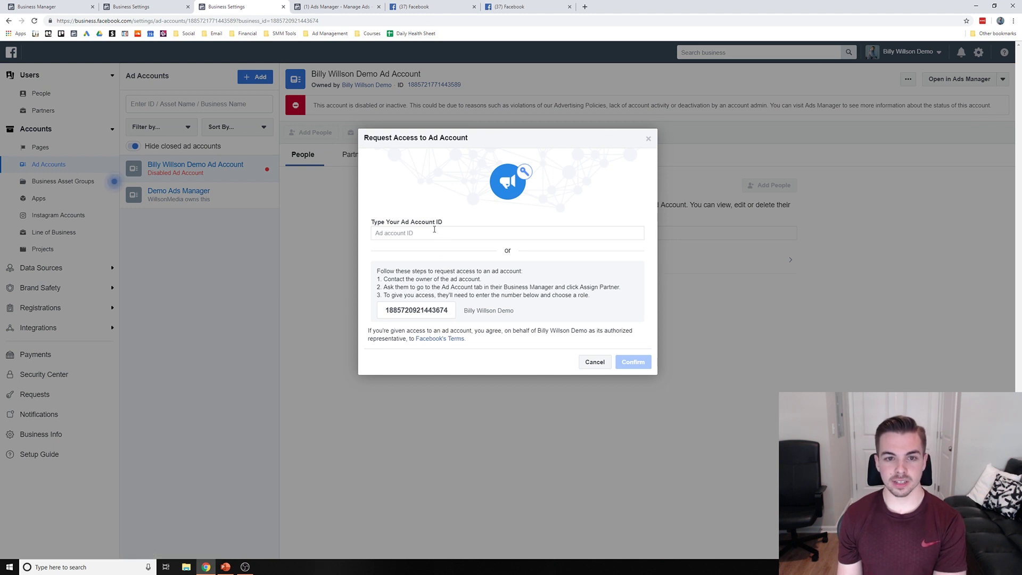
pyautogui.click(404, 233)
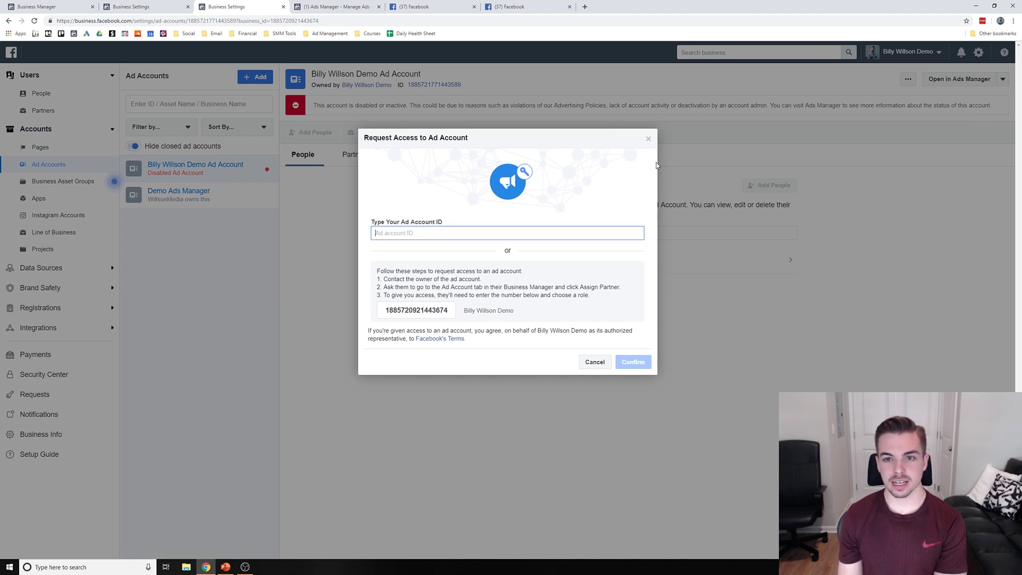
pyautogui.click(649, 139)
pyautogui.click(334, 11)
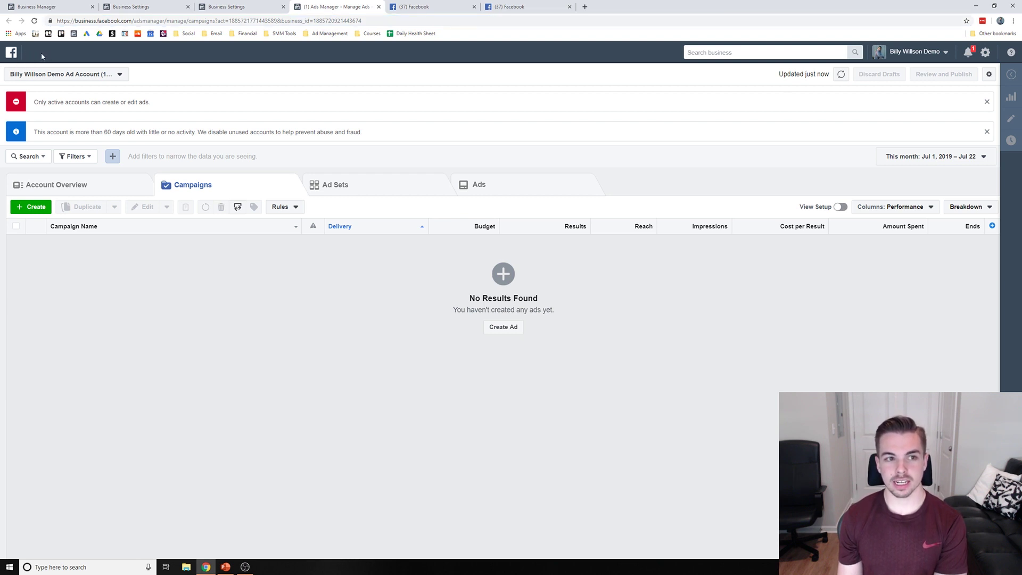
# - Reload Ads Manager and expand its All Tools list, then return to PowerPoint slide 16
pyautogui.click(34, 21)
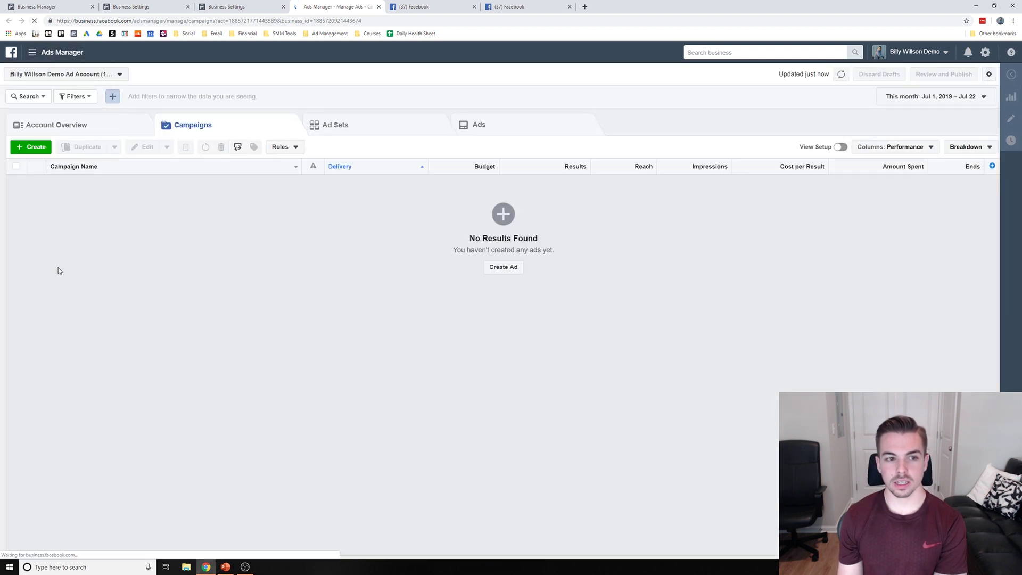
pyautogui.moveTo(58, 52)
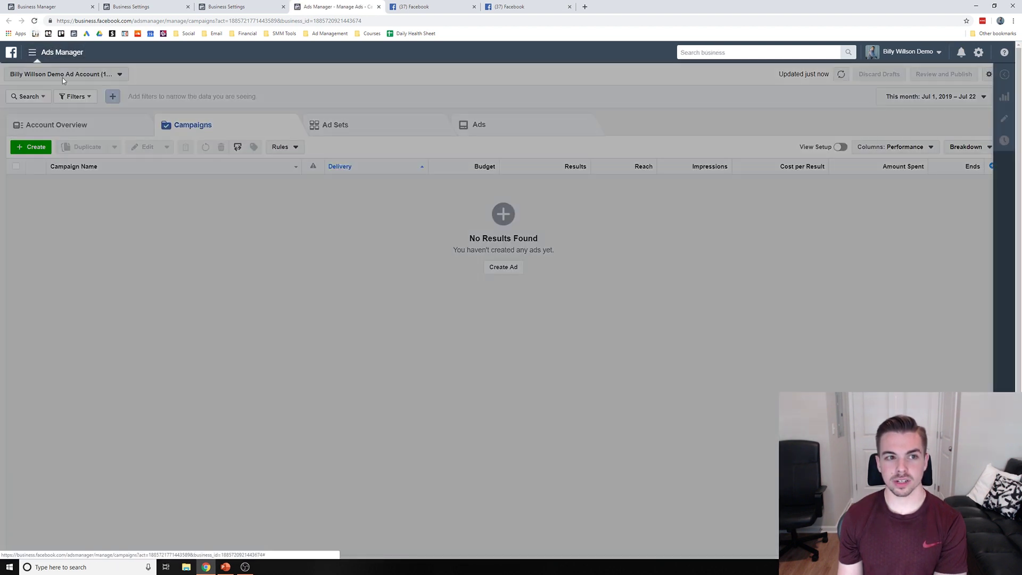
pyautogui.click(69, 296)
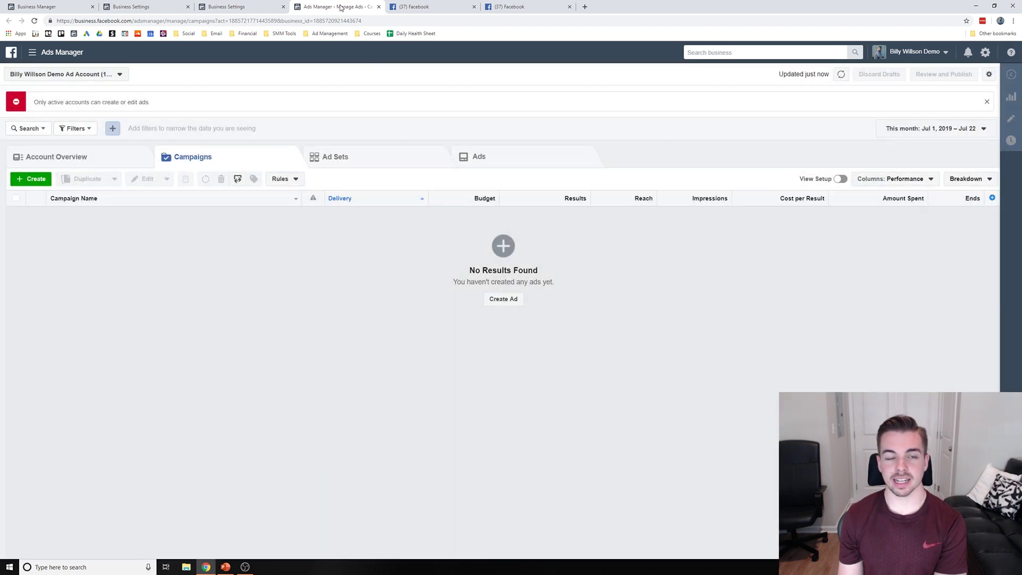
pyautogui.click(227, 6)
pyautogui.click(416, 4)
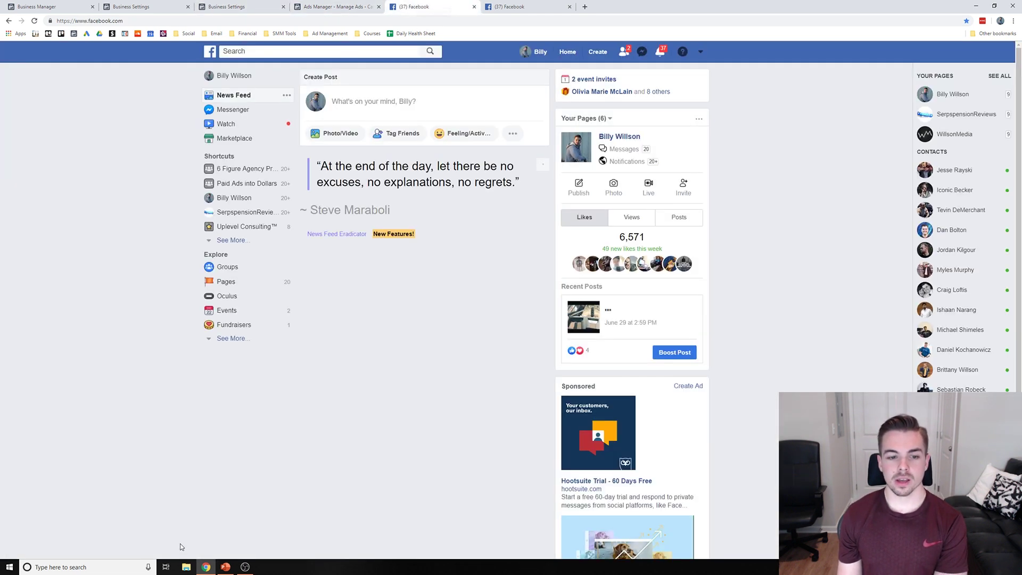
pyautogui.click(224, 568)
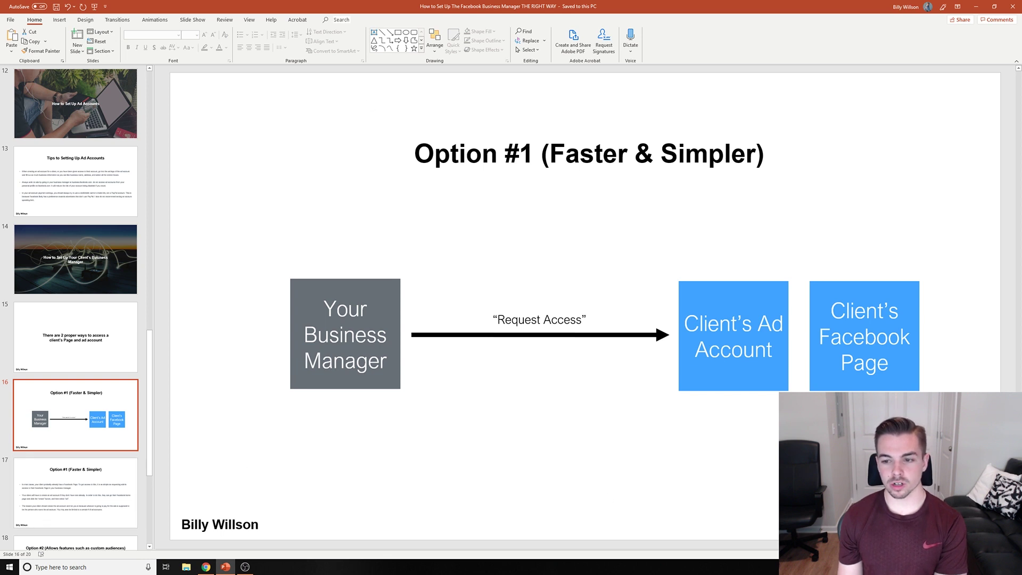
# - Present slide 16 full screen and advance to the bullet slide about clients creating their own ad account
pyautogui.hotkey('shift', 'F5')
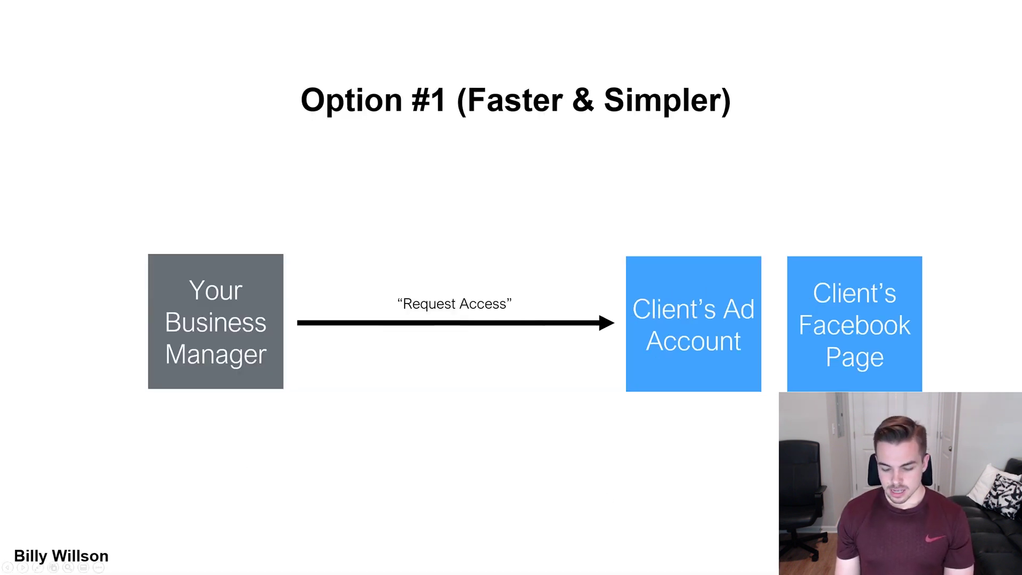
pyautogui.press('Right')
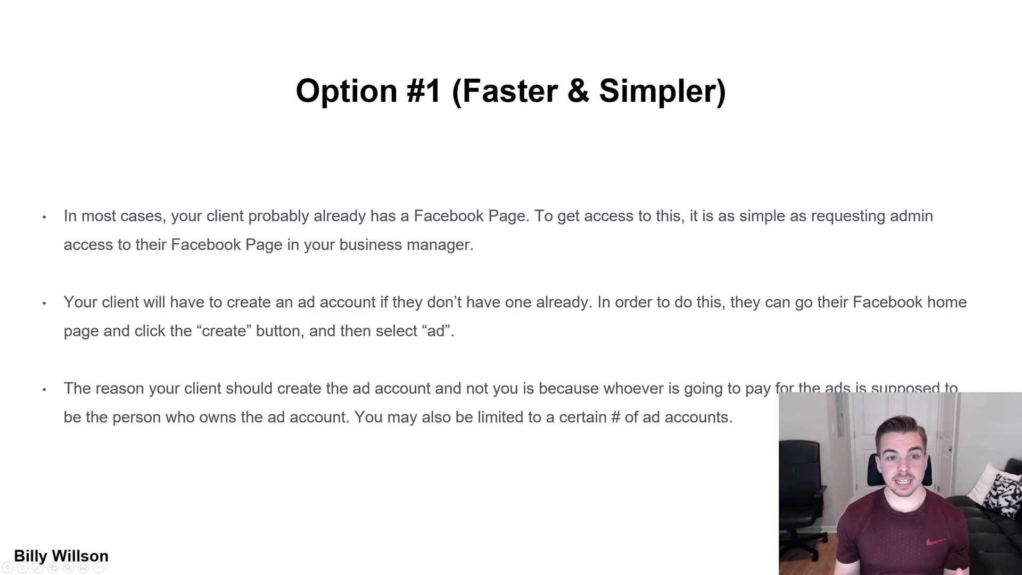